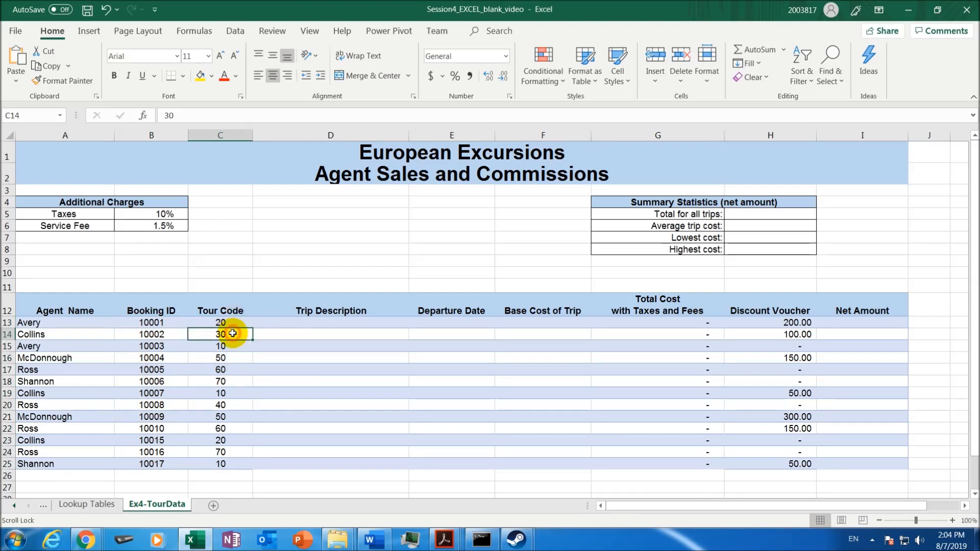
- Review the empty Trip Description, Departure Date and Base Cost of Trip cells in row 13 and the row's tour code
{"action": "left_click", "coordinate": [312, 324]}
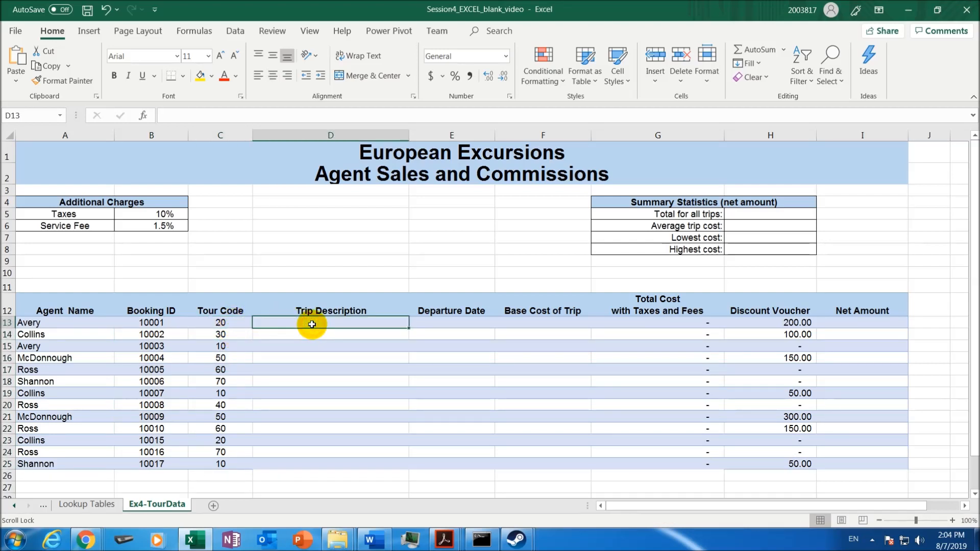
{"action": "left_click", "coordinate": [441, 321]}
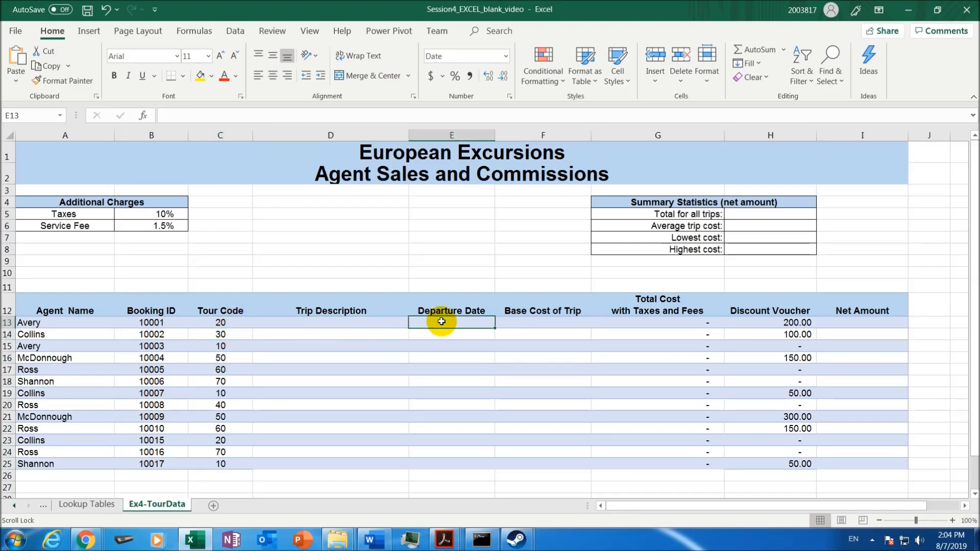
{"action": "left_click", "coordinate": [555, 318]}
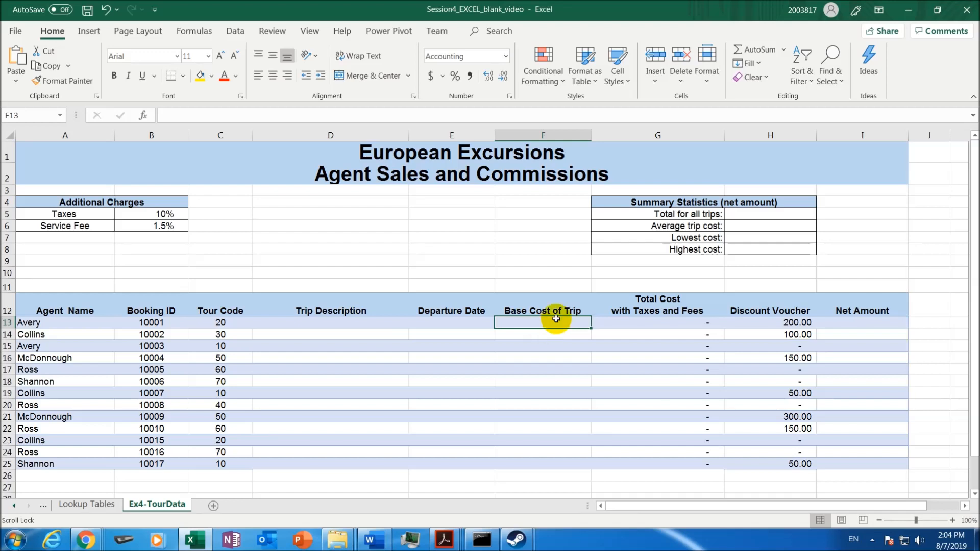
{"action": "left_click", "coordinate": [217, 319]}
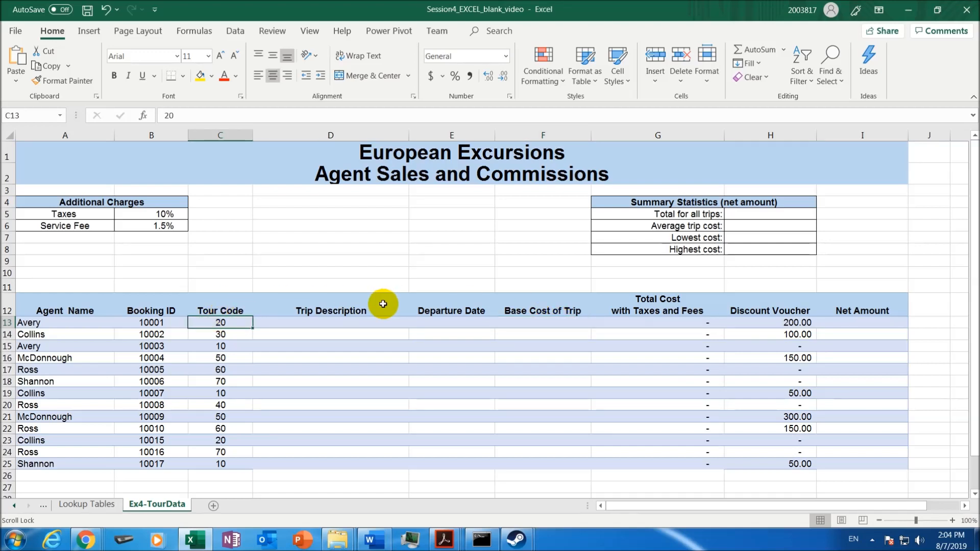
- Examine the tour package table on the Lookup Tables sheet, covering its Package, Tour Description, Departure and Base Cost columns
{"action": "left_click", "coordinate": [84, 505]}
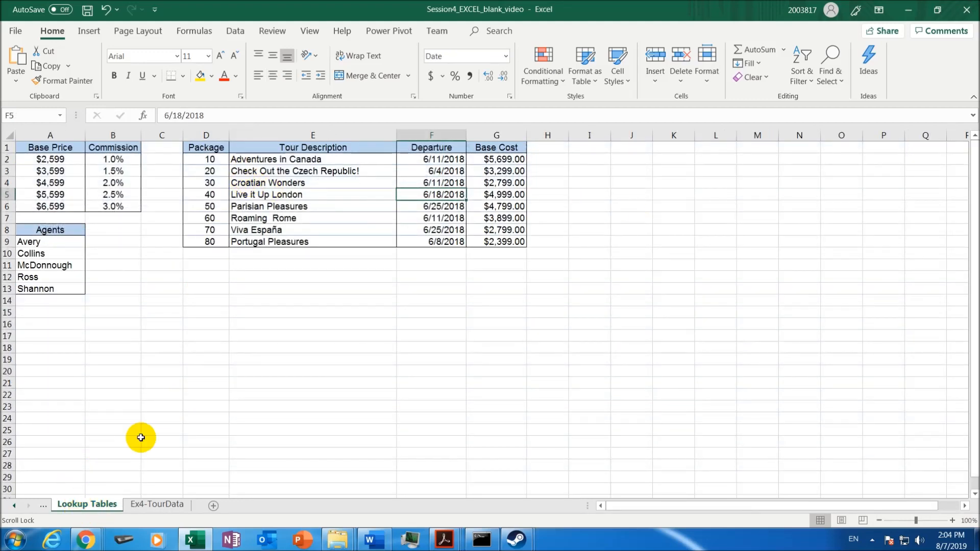
{"action": "left_click", "coordinate": [217, 147]}
{"action": "left_click_drag", "start_coordinate": [217, 182], "coordinate": [503, 237]}
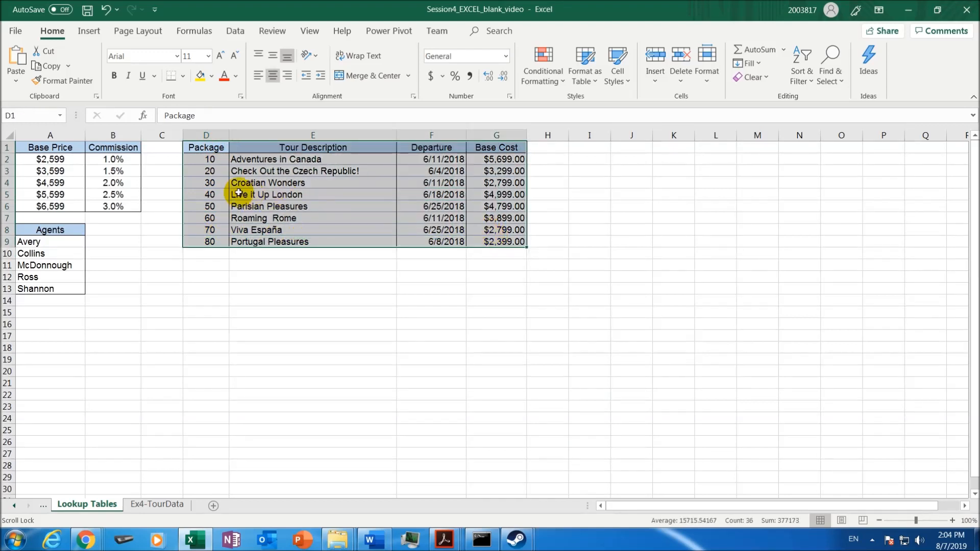
{"action": "left_click", "coordinate": [210, 160]}
{"action": "left_click_drag", "start_coordinate": [209, 159], "coordinate": [205, 241]}
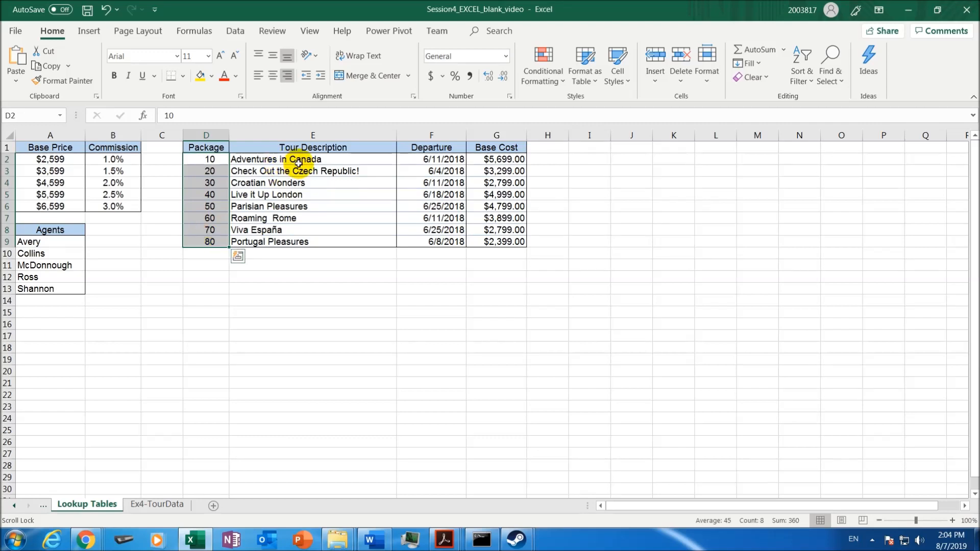
{"action": "left_click_drag", "start_coordinate": [305, 158], "coordinate": [305, 241]}
{"action": "left_click_drag", "start_coordinate": [438, 159], "coordinate": [445, 237]}
{"action": "left_click_drag", "start_coordinate": [487, 158], "coordinate": [508, 238]}
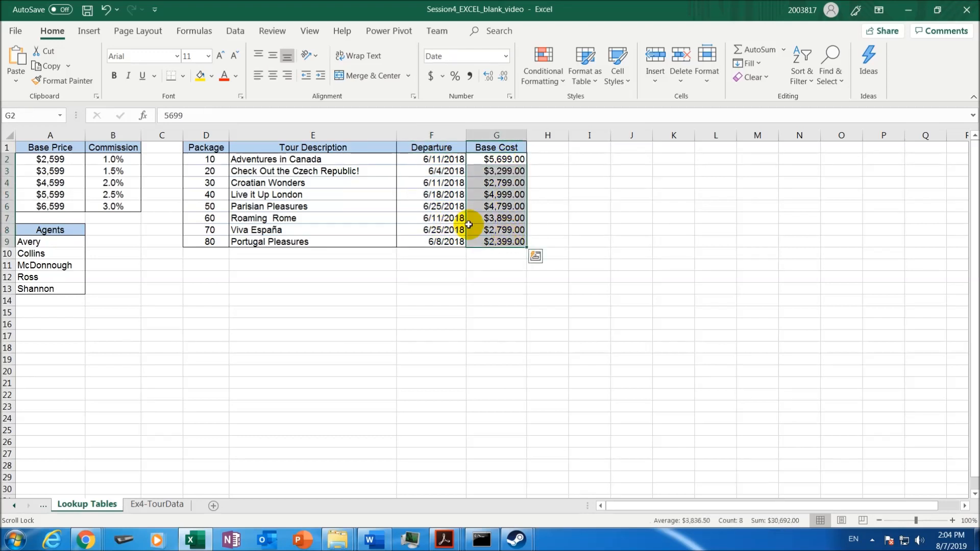
{"action": "left_click", "coordinate": [357, 195]}
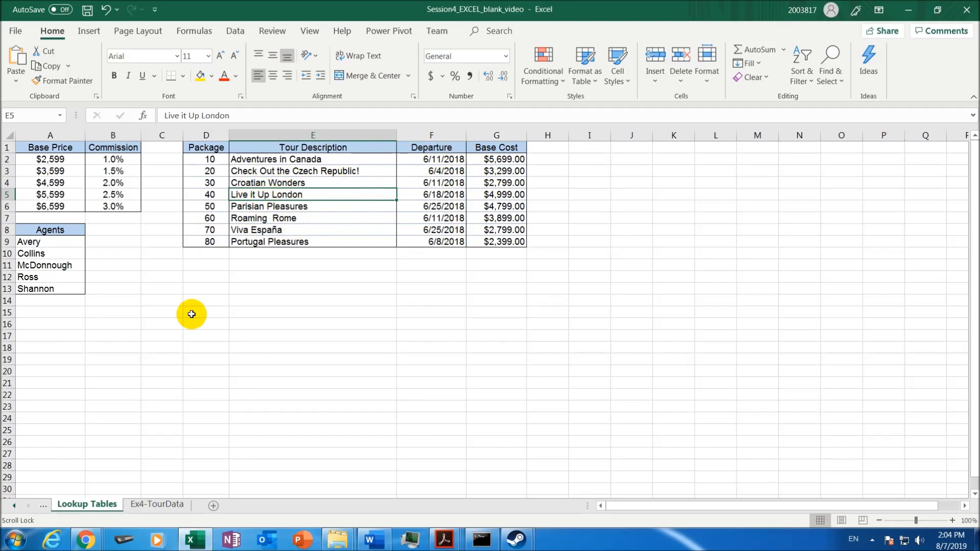
- Return to the Ex4-TourData sheet and compare cells D13, E13 and F13 with the tour code in C13
{"action": "left_click", "coordinate": [163, 504]}
{"action": "left_click", "coordinate": [295, 323]}
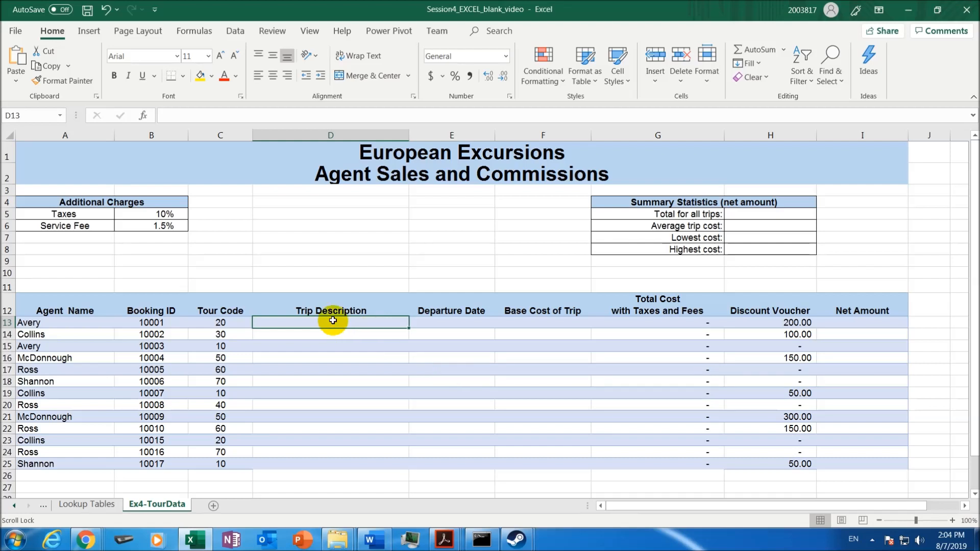
{"action": "left_click", "coordinate": [453, 323]}
{"action": "left_click", "coordinate": [527, 327]}
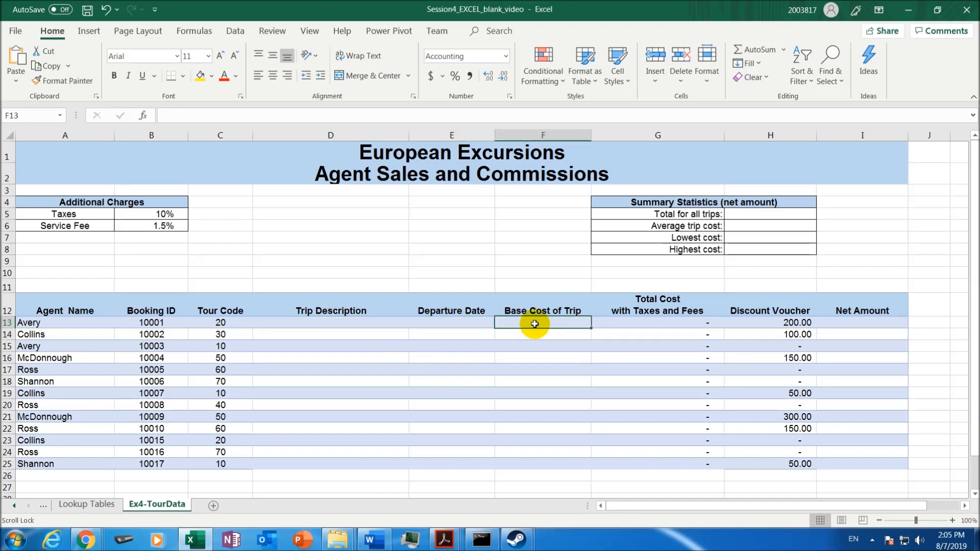
{"action": "left_click", "coordinate": [220, 324]}
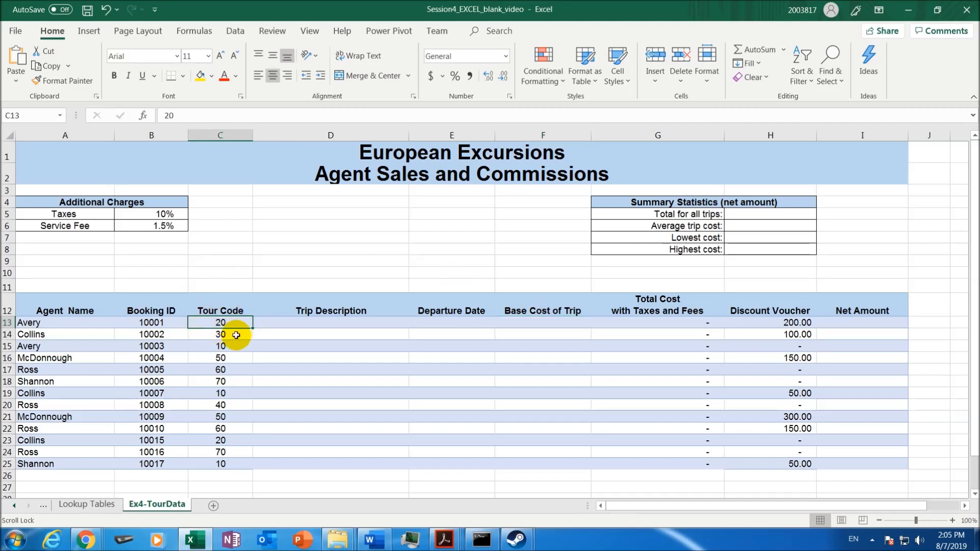
- Inspect the extent of the package data range D2:G9, without its header row, on the Lookup Tables sheet
{"action": "left_click", "coordinate": [100, 506]}
{"action": "left_click_drag", "start_coordinate": [212, 156], "coordinate": [497, 241]}
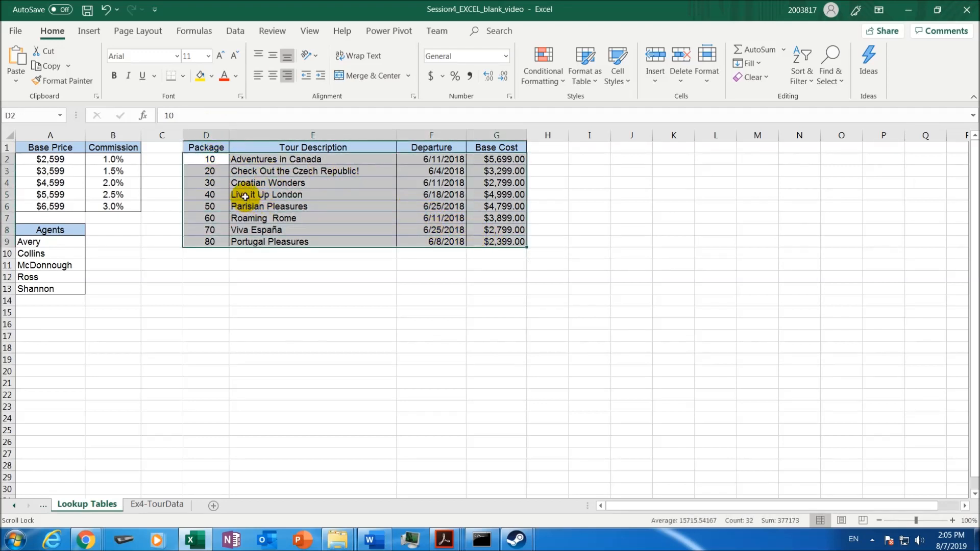
{"action": "left_click", "coordinate": [221, 160]}
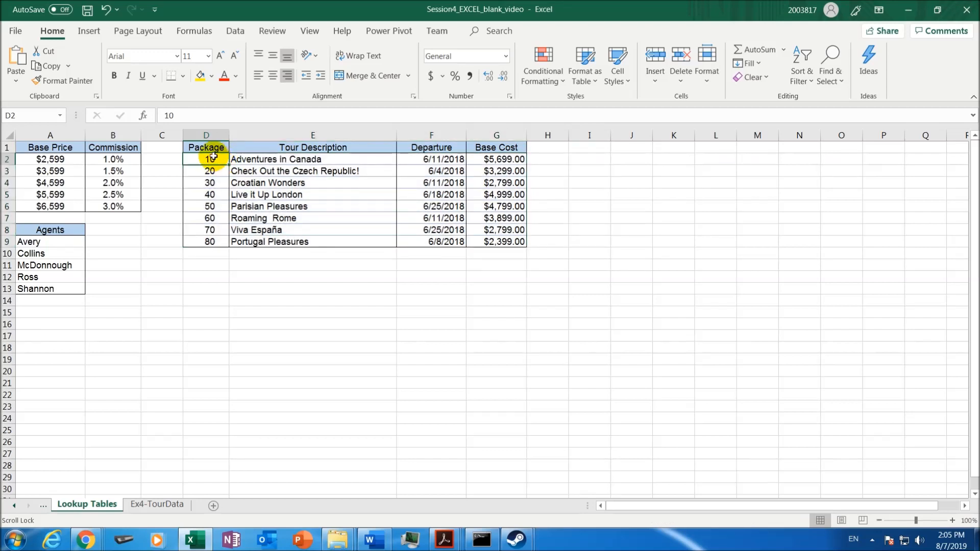
{"action": "left_click_drag", "start_coordinate": [212, 156], "coordinate": [475, 237]}
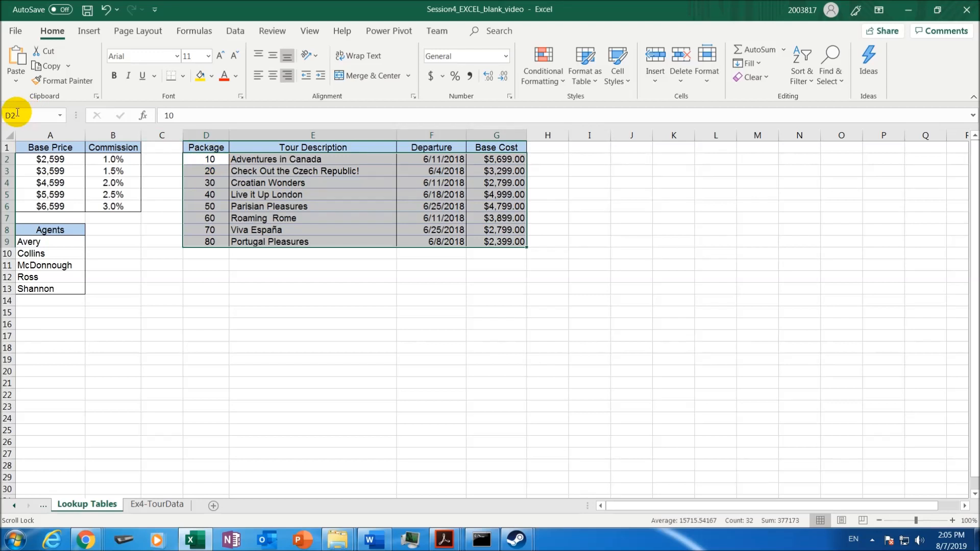
{"action": "left_click", "coordinate": [490, 240]}
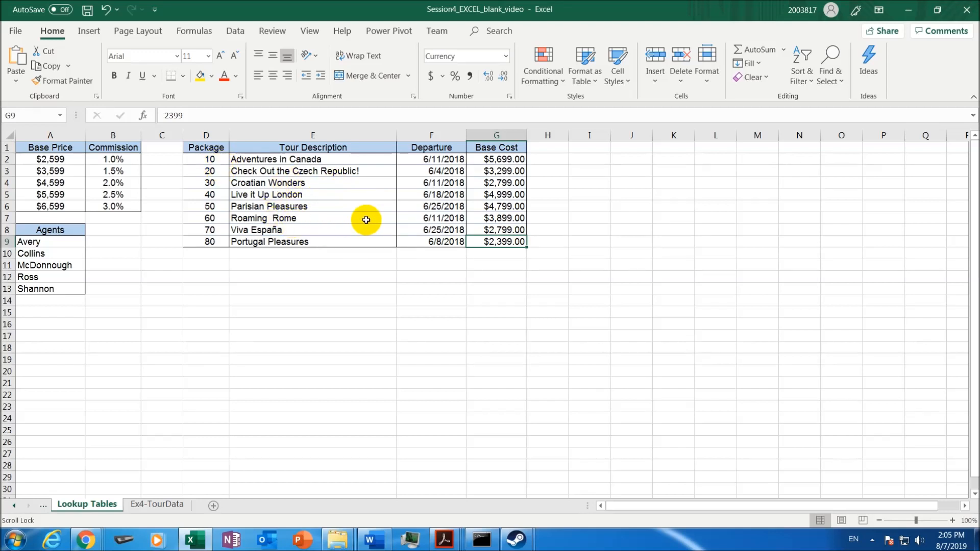
{"action": "left_click", "coordinate": [207, 159]}
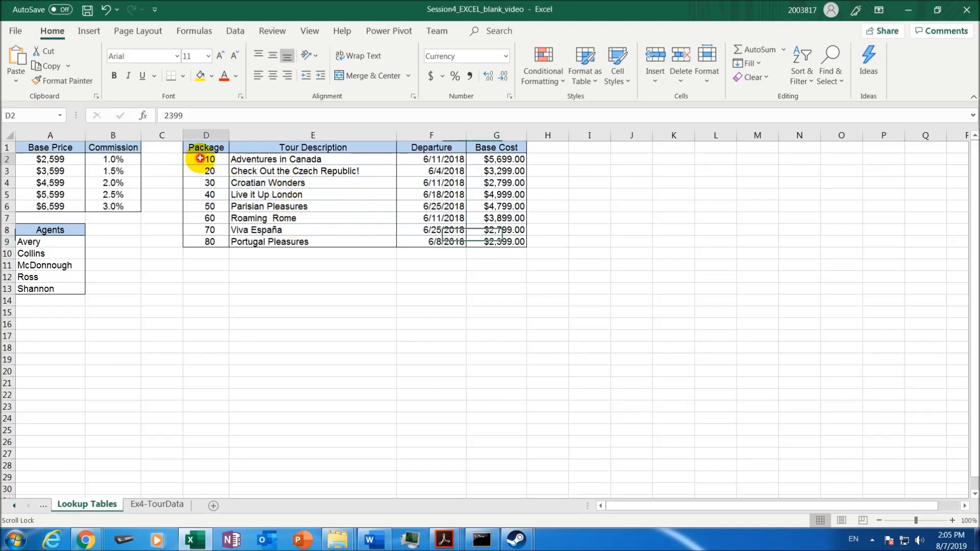
{"action": "left_click", "coordinate": [497, 242]}
- Start a VLOOKUP formula in Trip Description cell D13 of Ex4-TourData with tour code C13 as the lookup value
{"action": "left_click", "coordinate": [176, 502]}
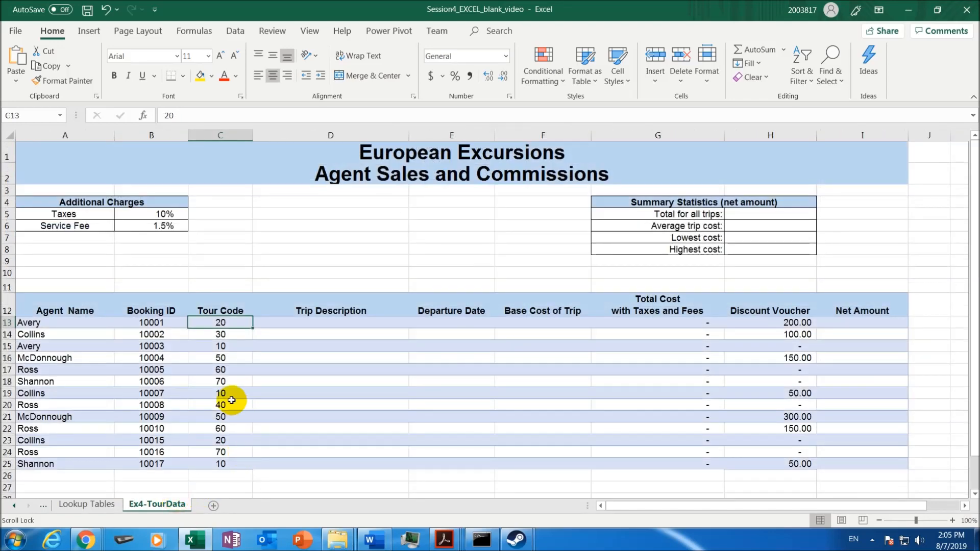
{"action": "left_click", "coordinate": [313, 325]}
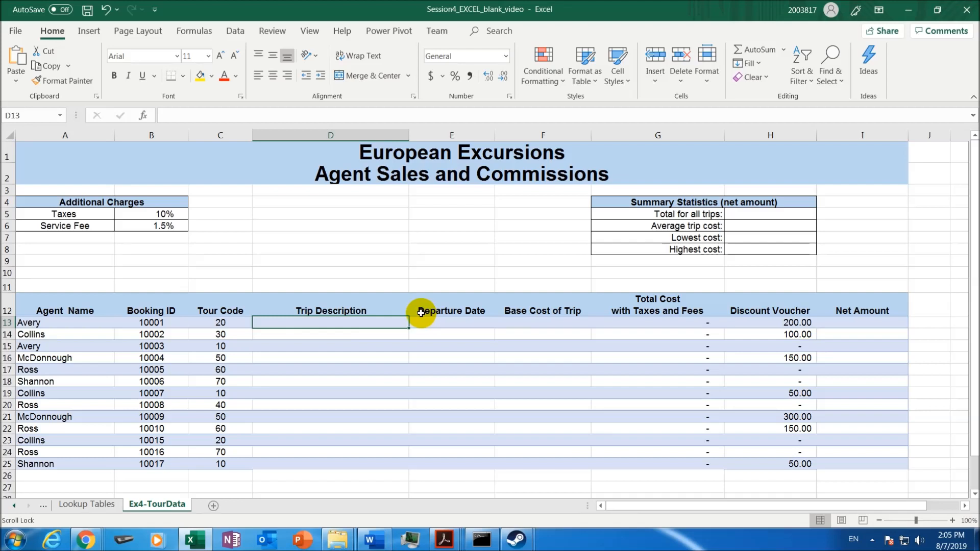
{"action": "type", "text": "="}
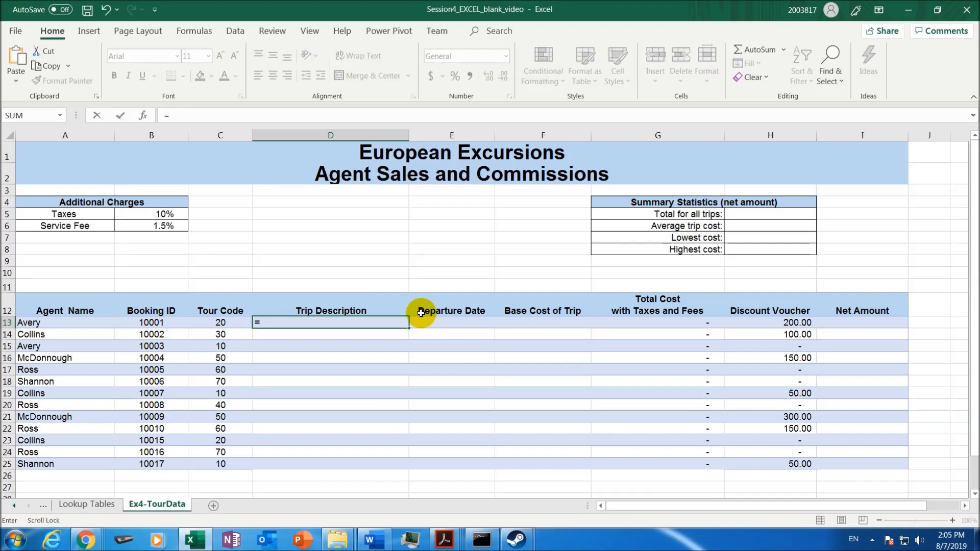
{"action": "type", "text": "V"}
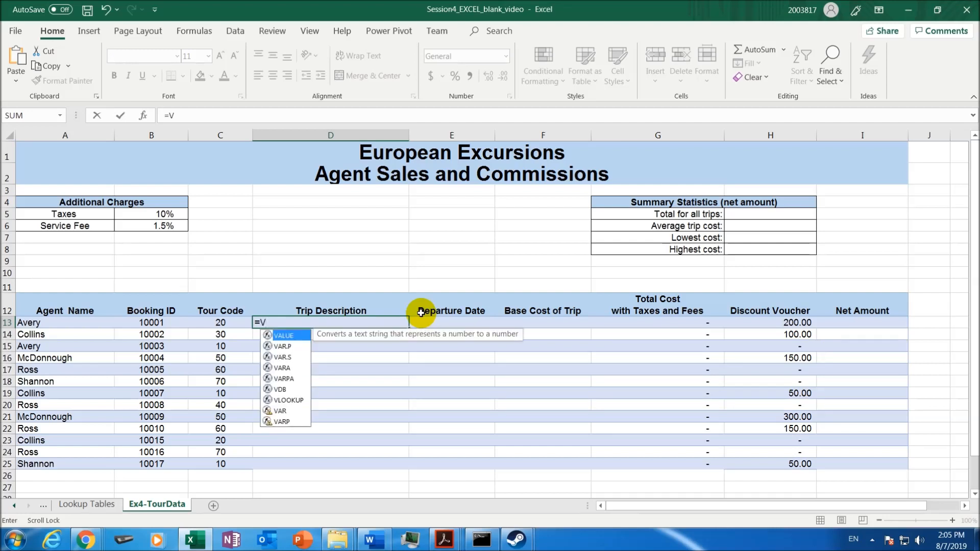
{"action": "double_click", "coordinate": [293, 400]}
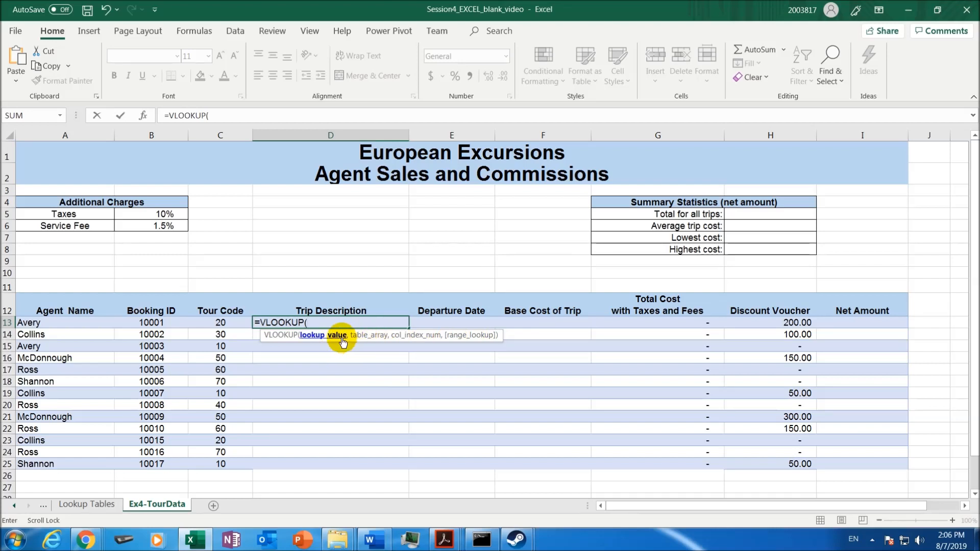
{"action": "left_click", "coordinate": [227, 322]}
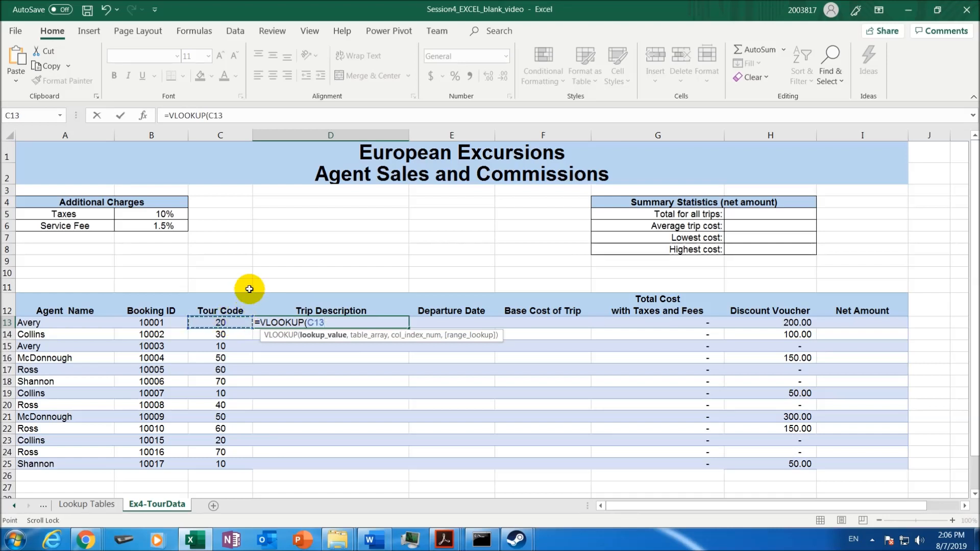
{"action": "type", "text": ","}
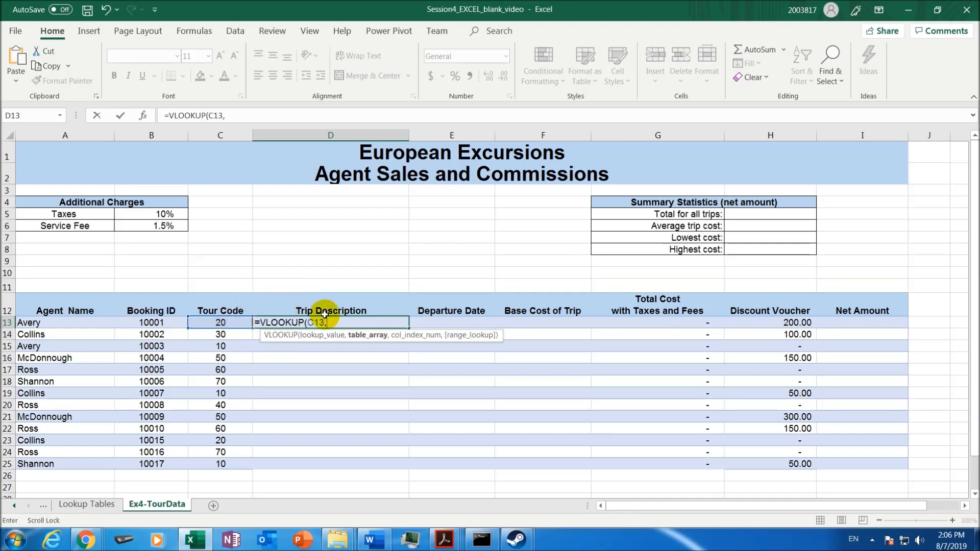
- Specify range D2:G9 on the Lookup Tables sheet as the formula's table array
{"action": "left_click", "coordinate": [87, 504]}
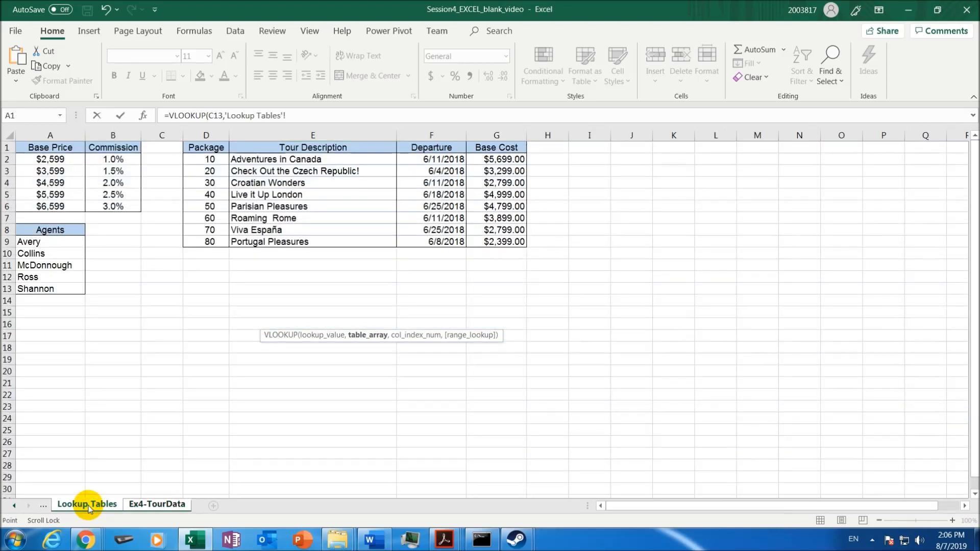
{"action": "left_click_drag", "start_coordinate": [212, 159], "coordinate": [483, 246]}
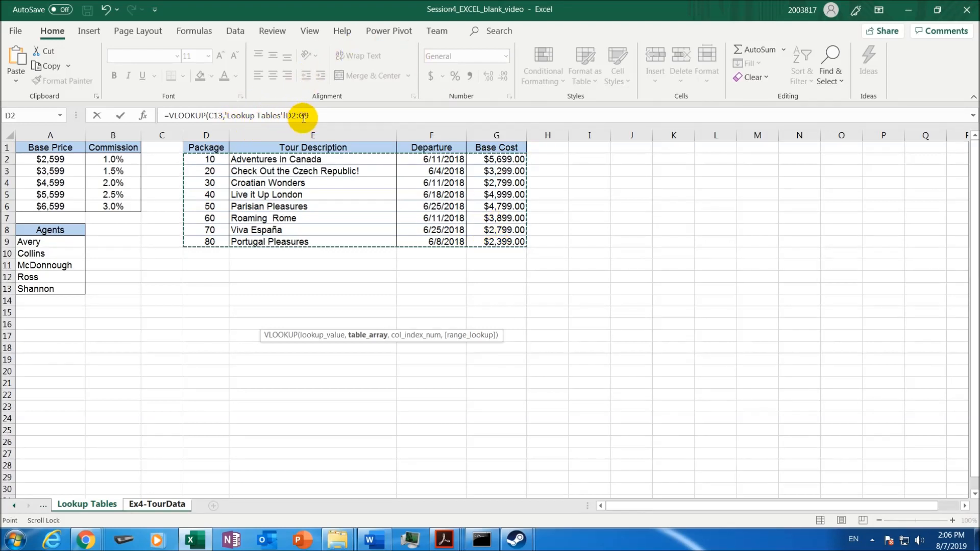
{"action": "left_click", "coordinate": [328, 115]}
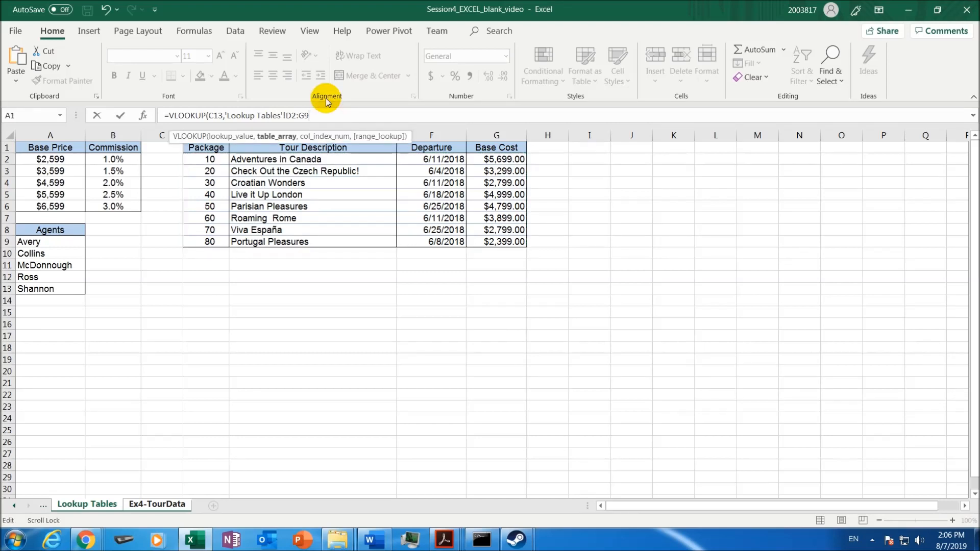
{"action": "type", "text": ","}
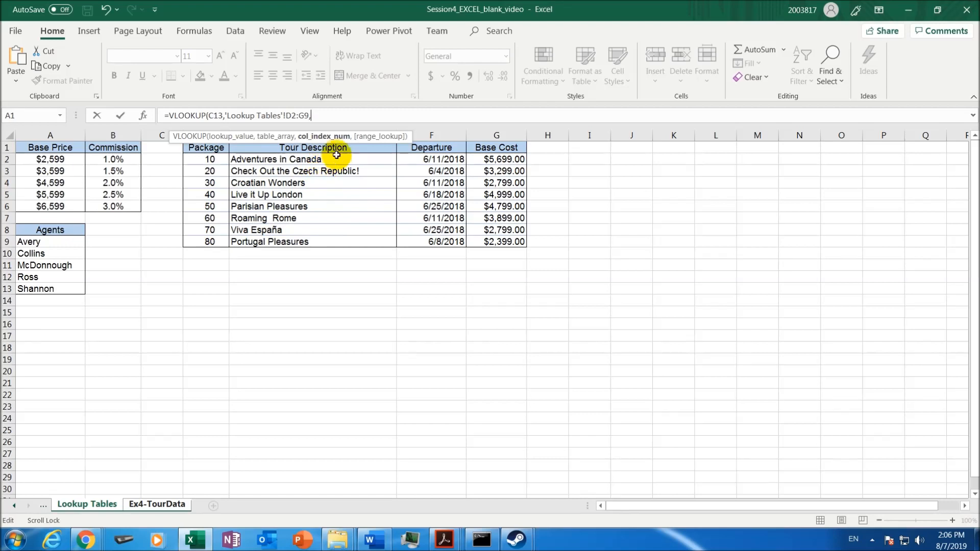
- Complete the VLOOKUP formula with column index 2 and FALSE for an exact match, and enter it
{"action": "left_click", "coordinate": [326, 115]}
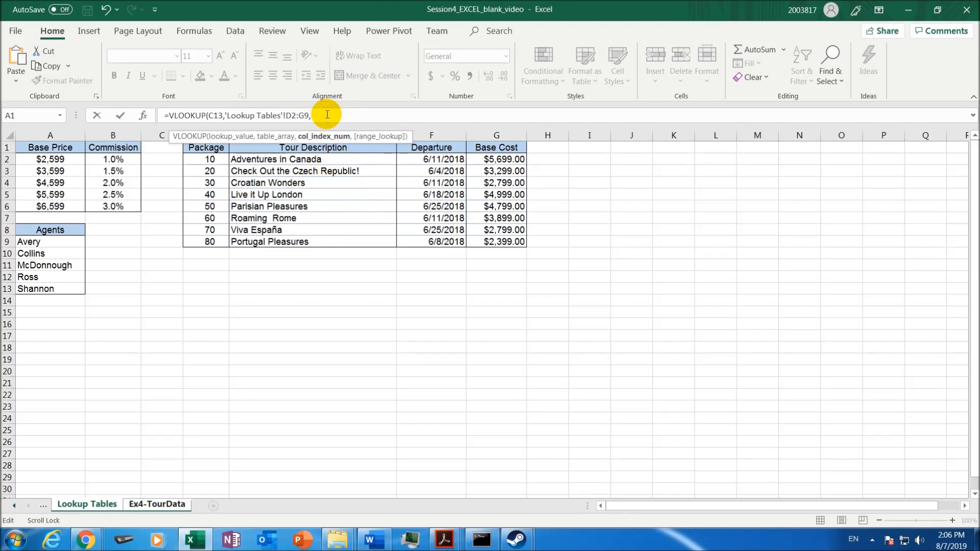
{"action": "type", "text": "2,"}
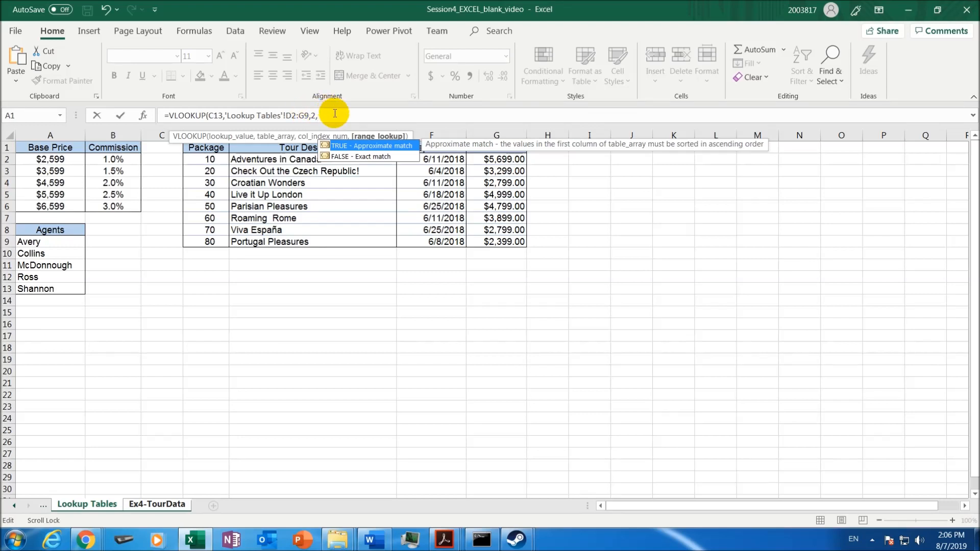
{"action": "double_click", "coordinate": [365, 157]}
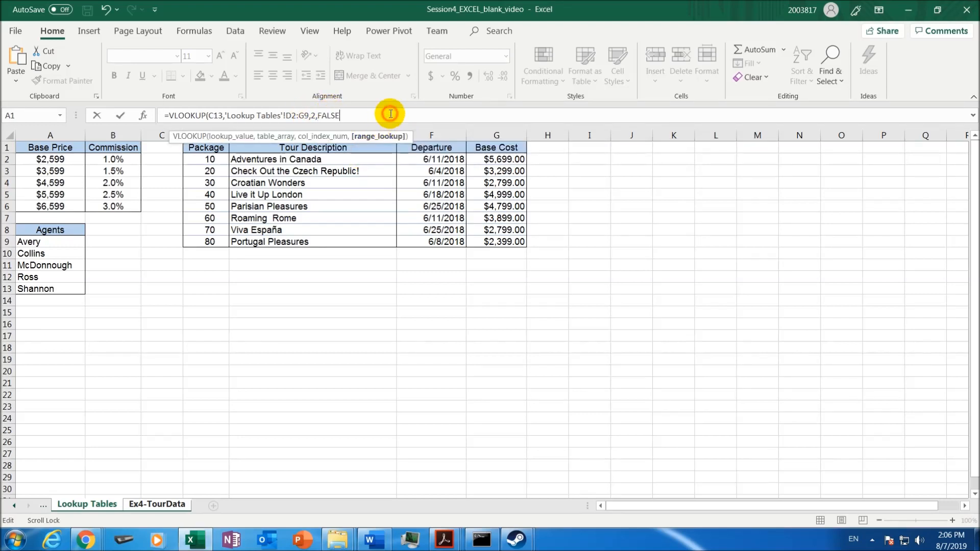
{"action": "type", "text": ")"}
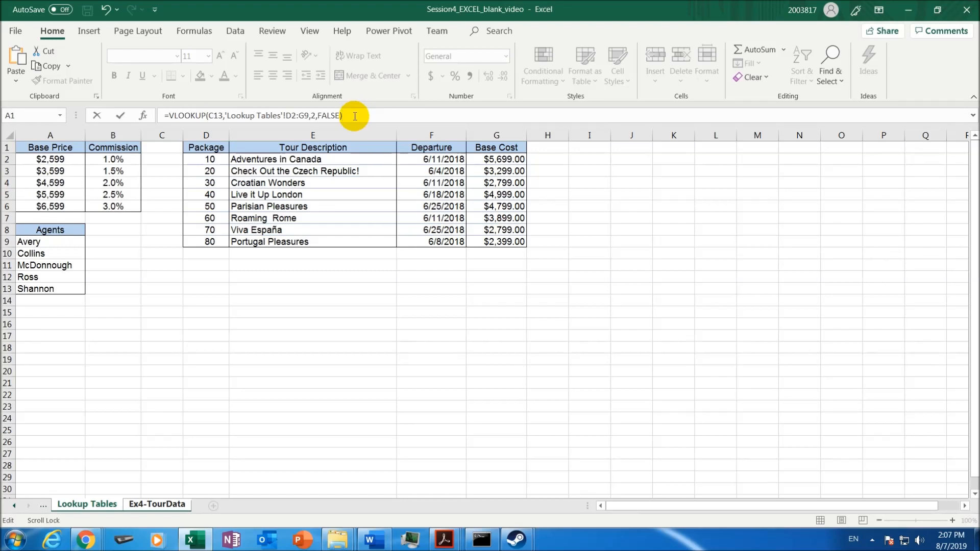
{"action": "key", "text": "Return"}
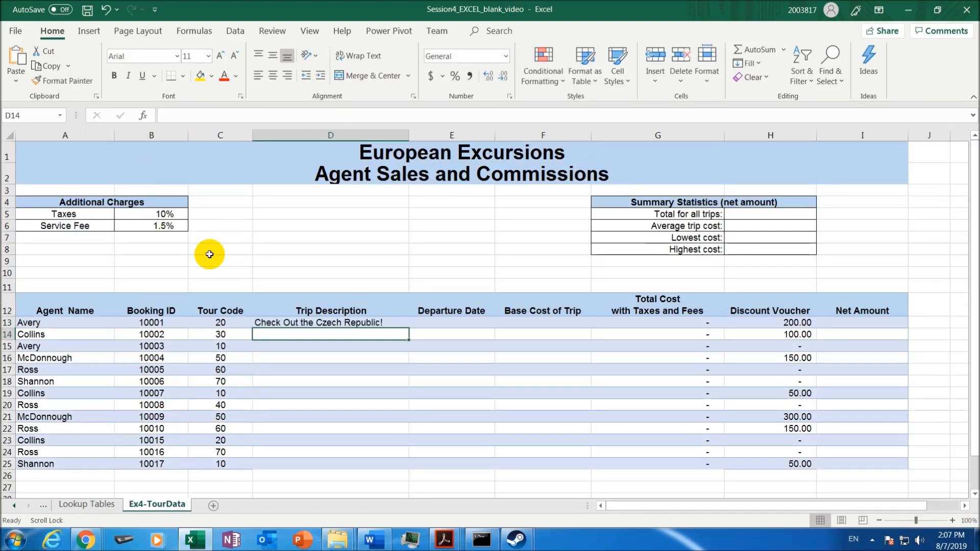
- Make the Lookup Tables range in D13's VLOOKUP formula absolute as $D$2:$G$9
{"action": "left_click", "coordinate": [307, 320]}
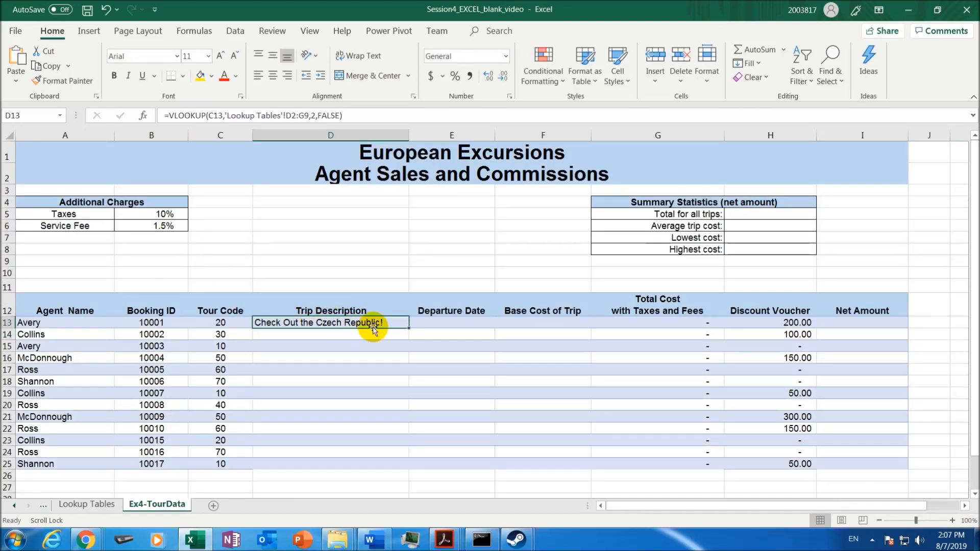
{"action": "double_click", "coordinate": [335, 325]}
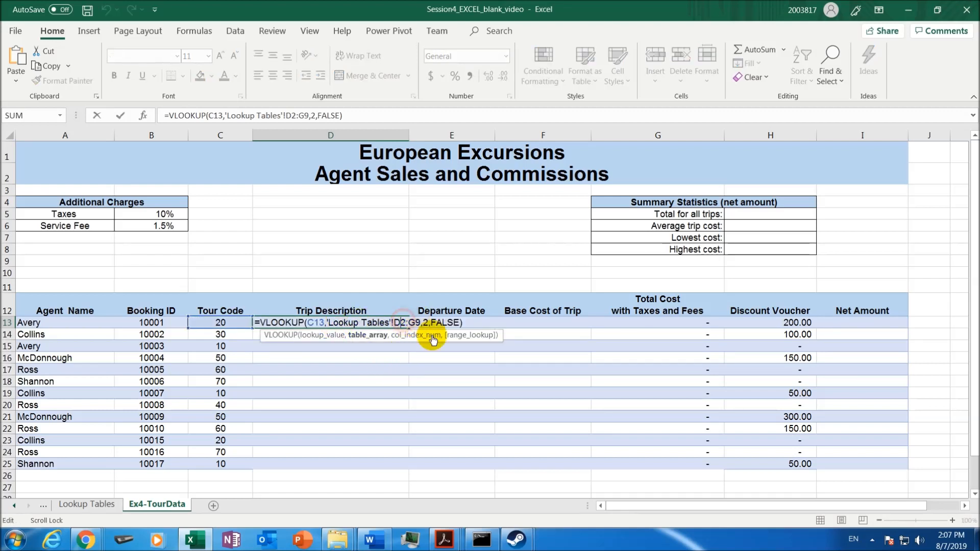
{"action": "key", "text": "F4"}
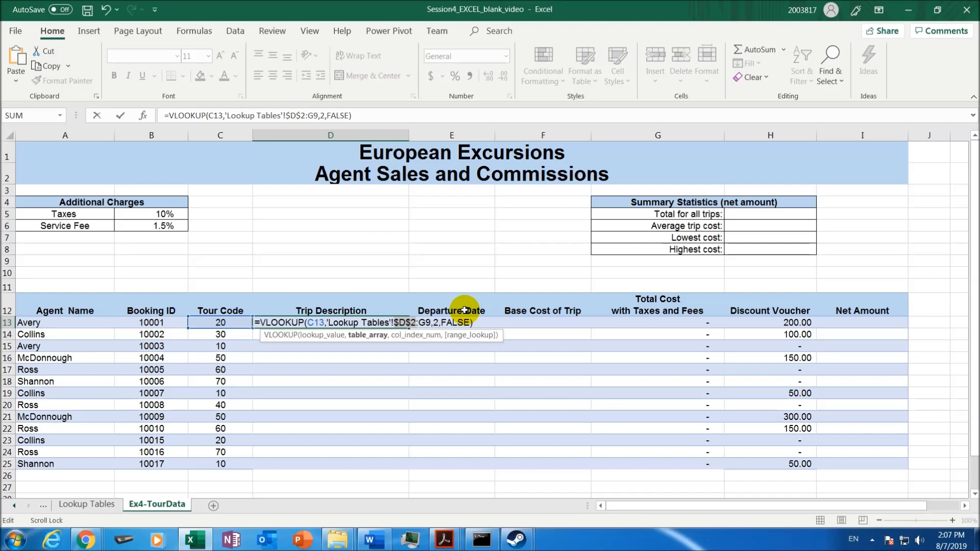
{"action": "left_click", "coordinate": [430, 322]}
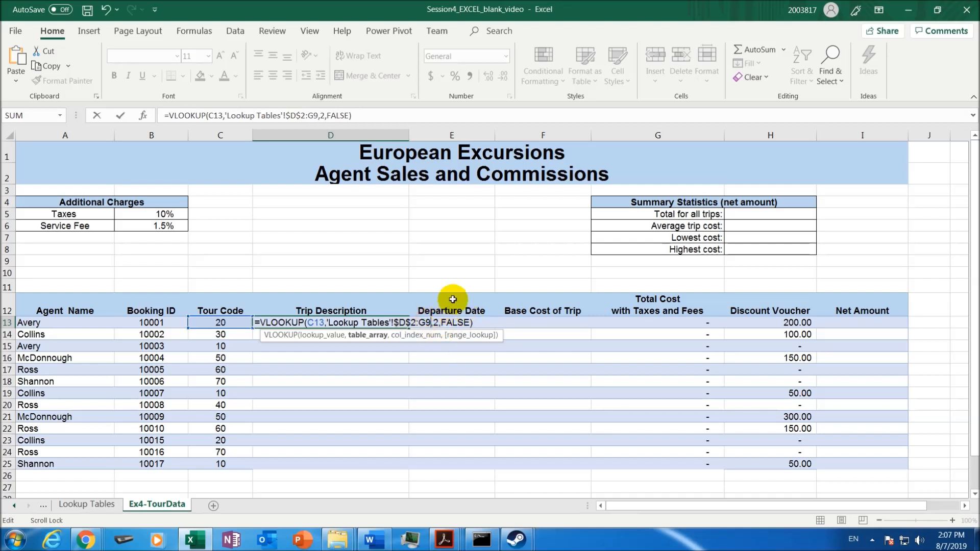
{"action": "key", "text": "F4"}
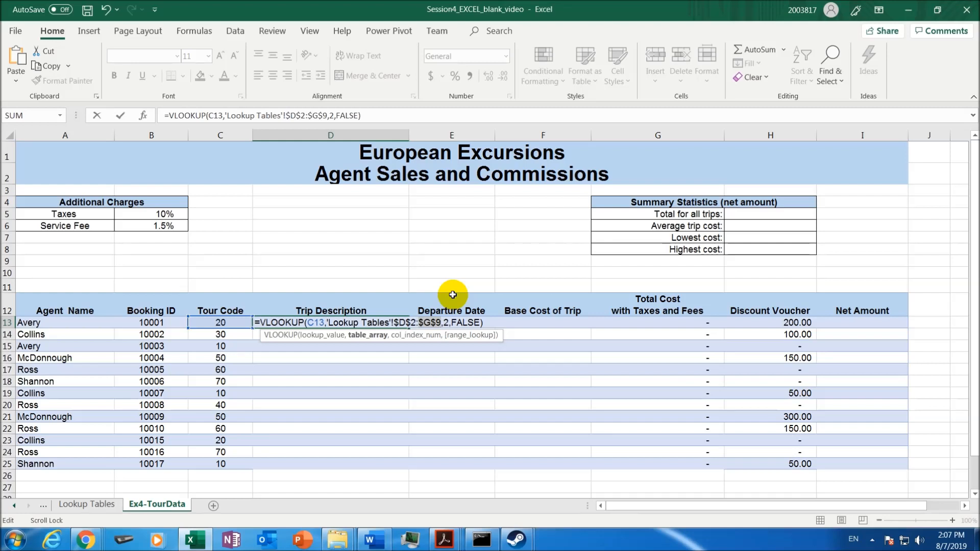
{"action": "key", "text": "Return"}
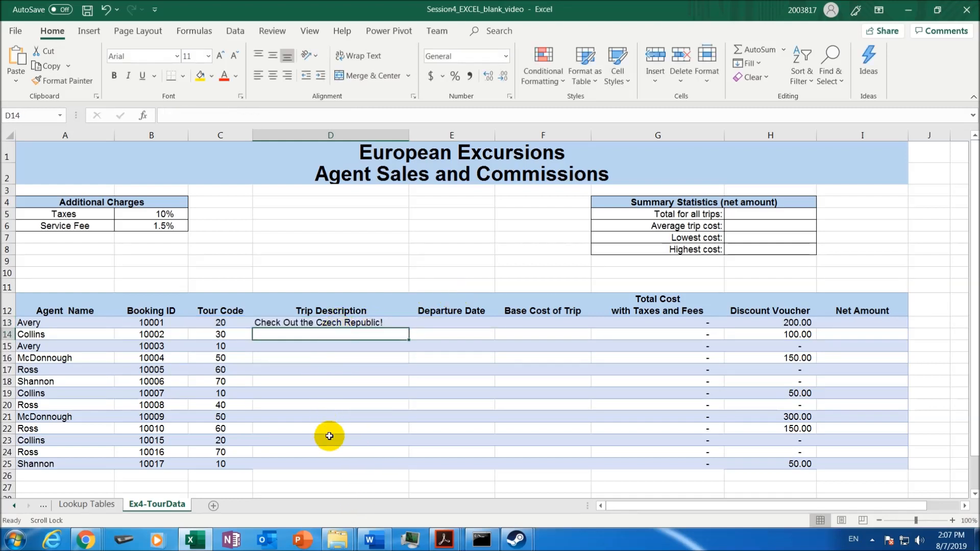
- Start a VLOOKUP formula in Departure Date cell E13 with tour code C13 as the lookup value
{"action": "left_click", "coordinate": [457, 322]}
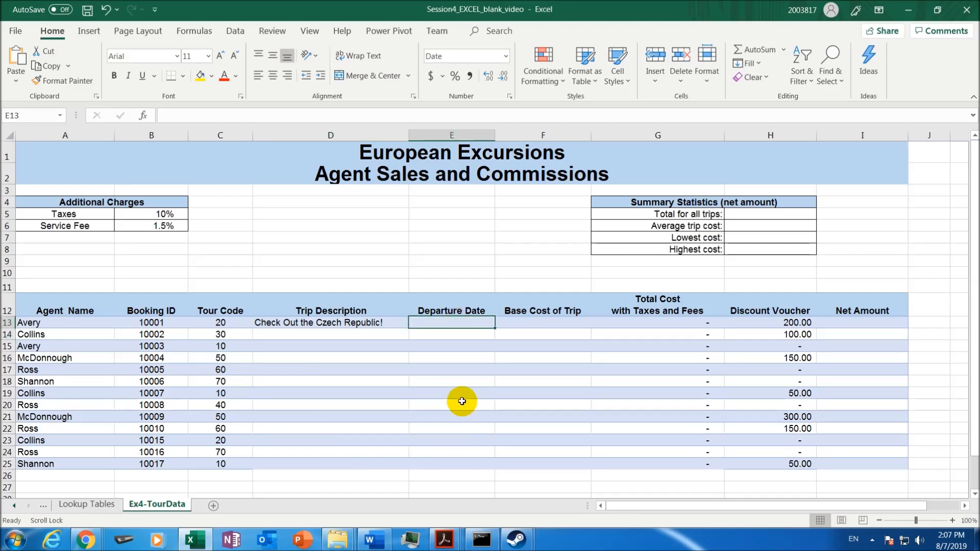
{"action": "left_click", "coordinate": [355, 324]}
{"action": "left_click", "coordinate": [438, 325]}
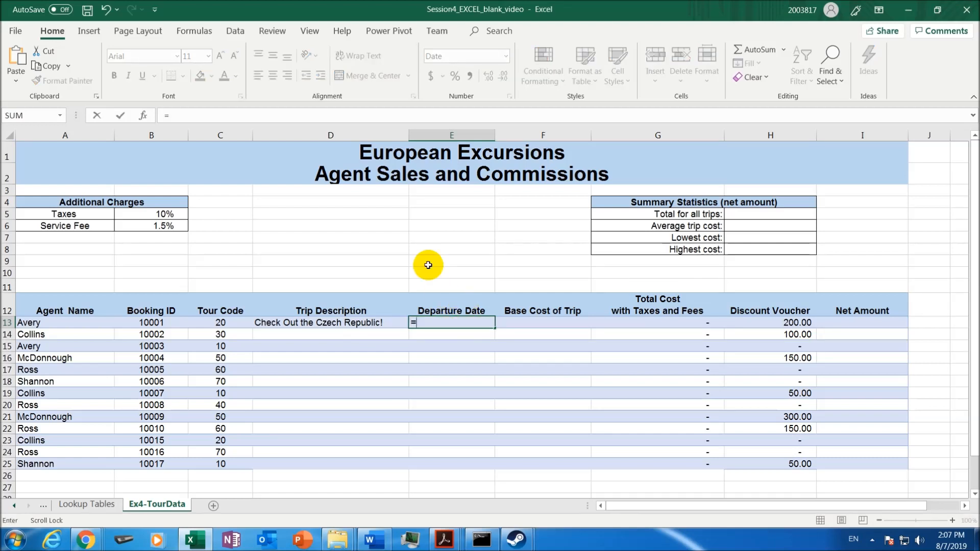
{"action": "type", "text": "VLOOKUP("}
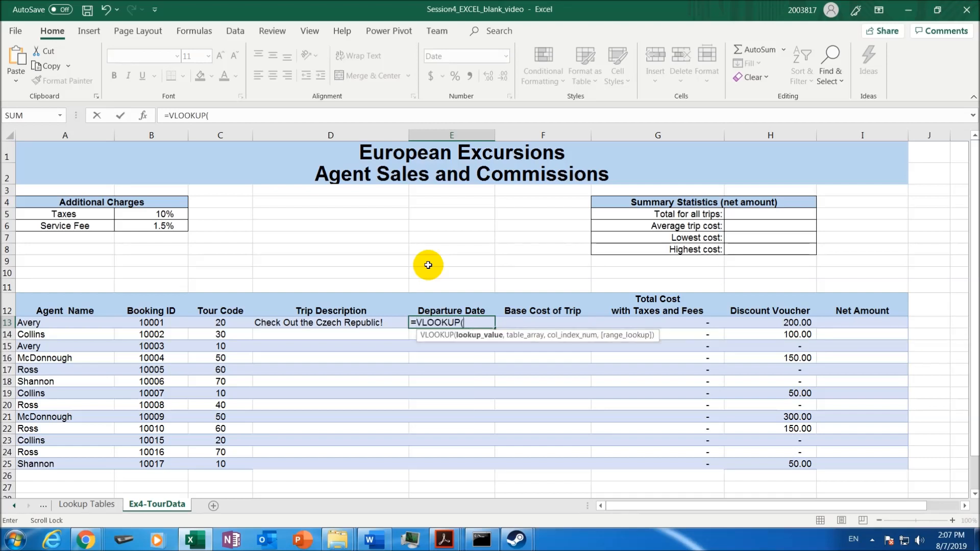
{"action": "left_click", "coordinate": [203, 323]}
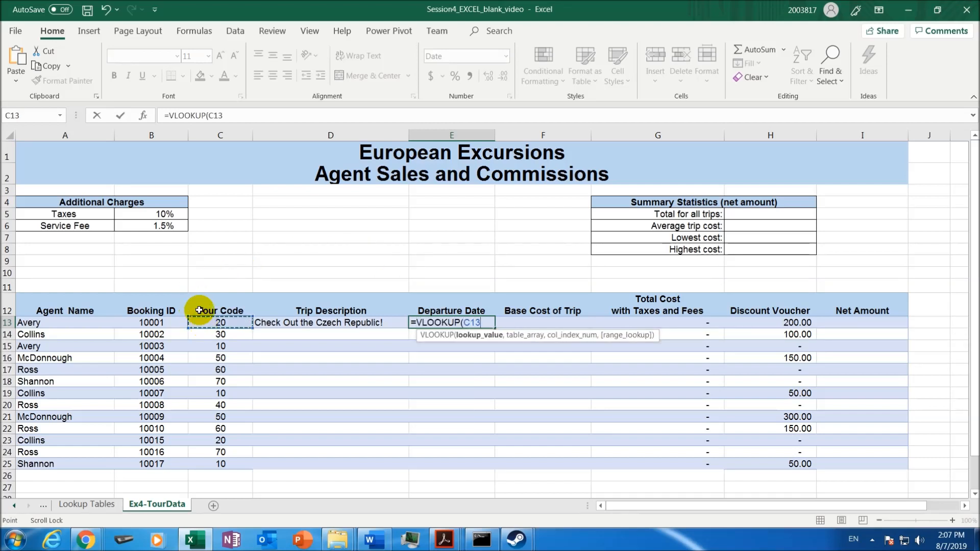
{"action": "type", "text": ","}
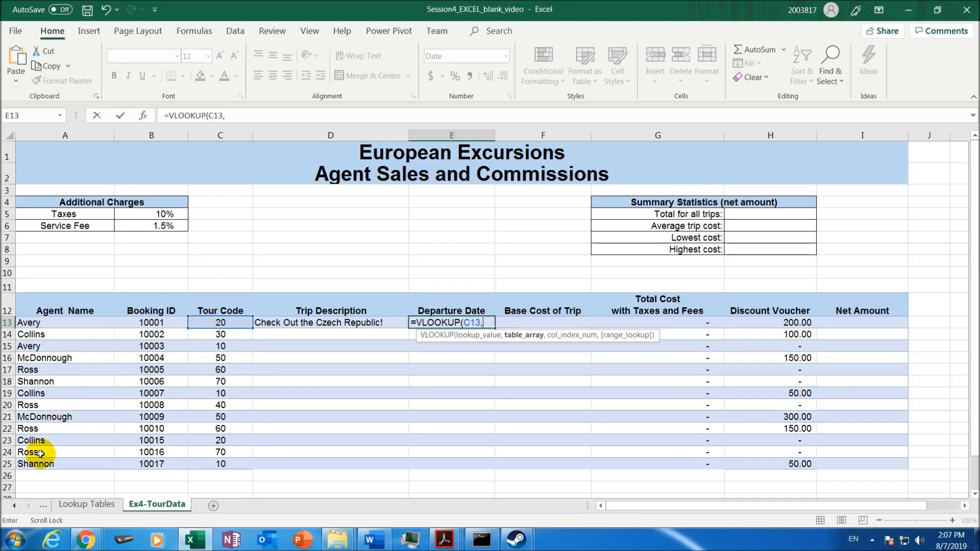
- Set the Departure Date formula's table array to range D2:G9 on the Lookup Tables sheet
{"action": "left_click", "coordinate": [99, 509]}
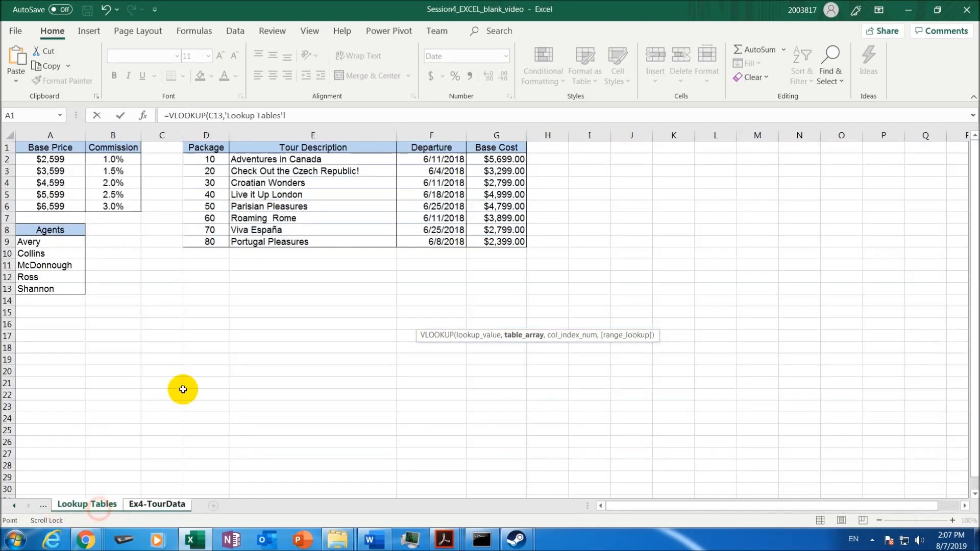
{"action": "left_click_drag", "start_coordinate": [210, 160], "coordinate": [487, 242]}
{"action": "left_click", "coordinate": [379, 114]}
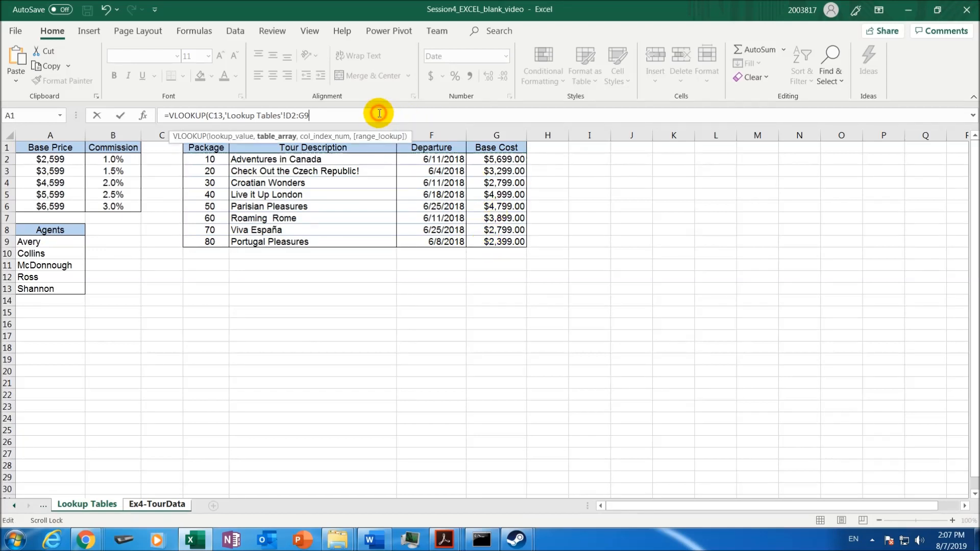
{"action": "type", "text": ","}
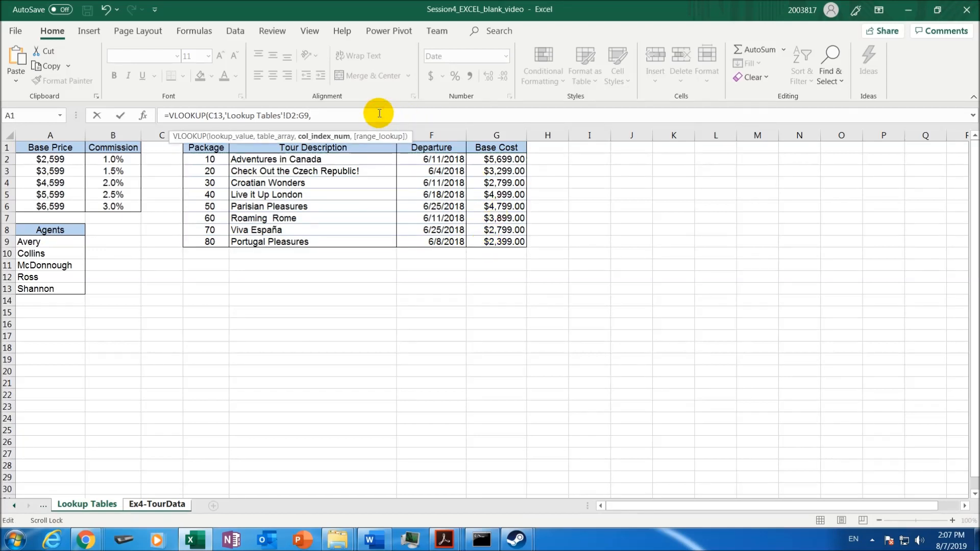
- Complete the Departure Date formula with column index 3 and FALSE for an exact match, and enter it
{"action": "type", "text": "3,"}
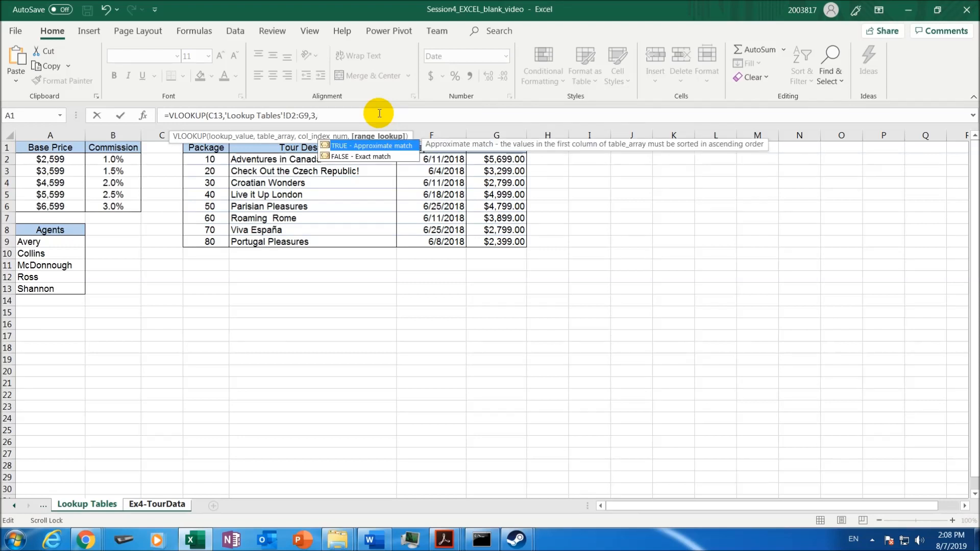
{"action": "double_click", "coordinate": [339, 155]}
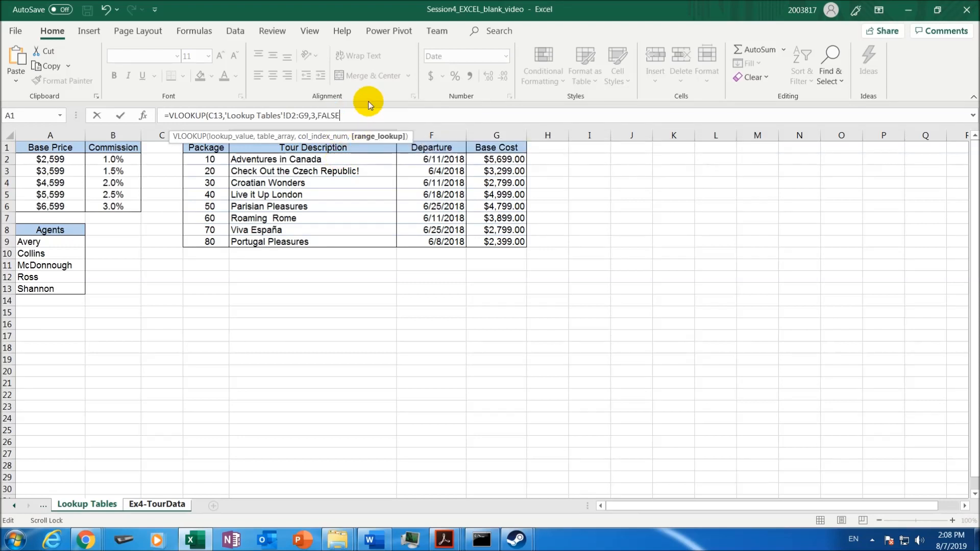
{"action": "type", "text": ")"}
{"action": "key", "text": "Return"}
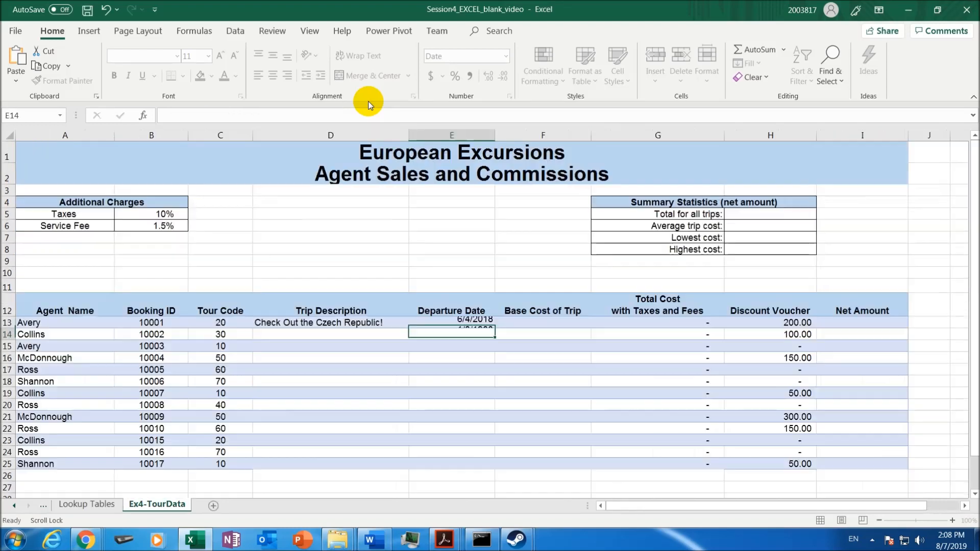
- Make the Lookup Tables range in E13's VLOOKUP formula absolute as $D$2:$G$9
{"action": "left_click", "coordinate": [467, 322]}
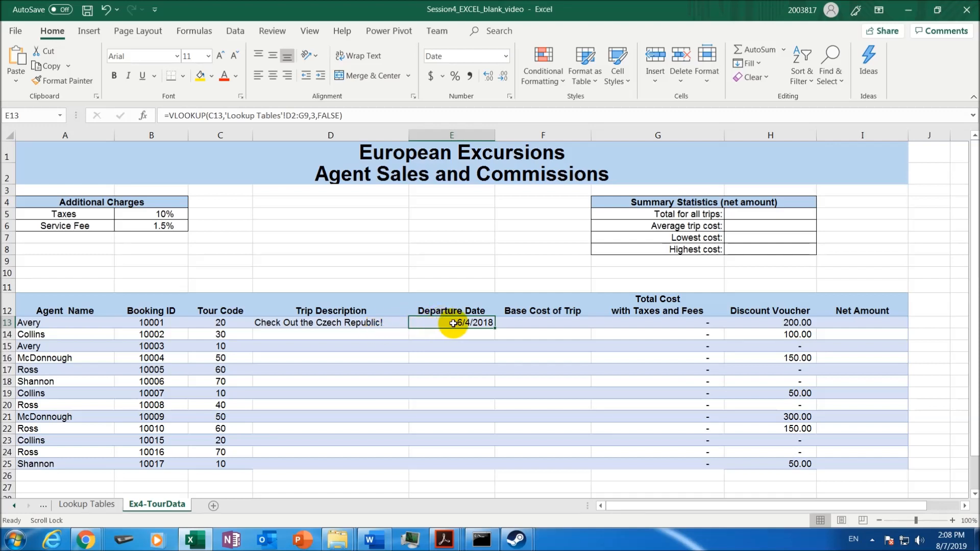
{"action": "left_click", "coordinate": [293, 115]}
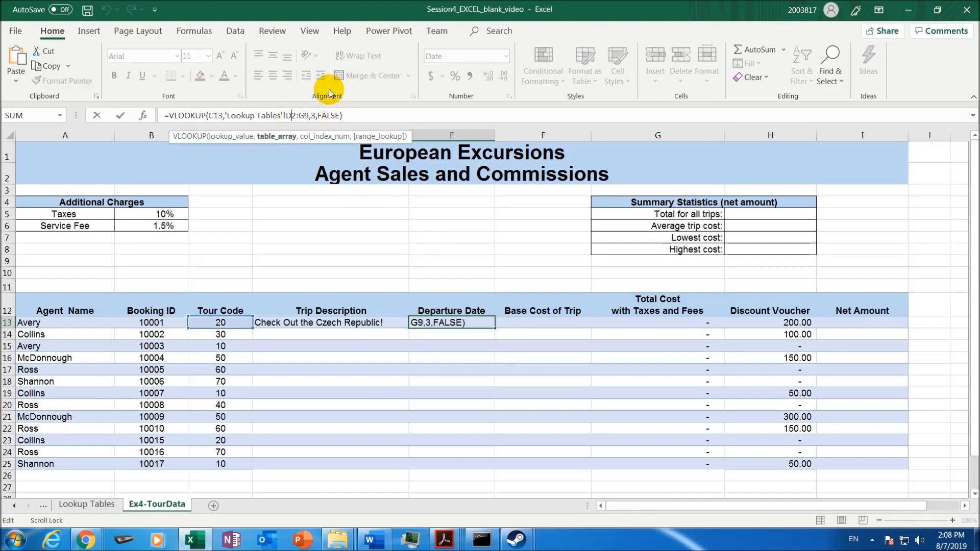
{"action": "key", "text": "F4"}
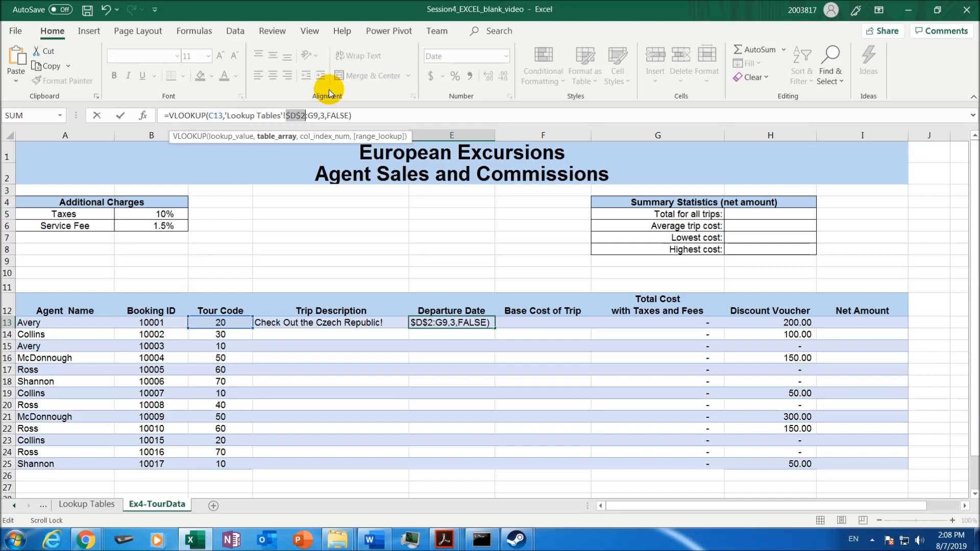
{"action": "double_click", "coordinate": [313, 115]}
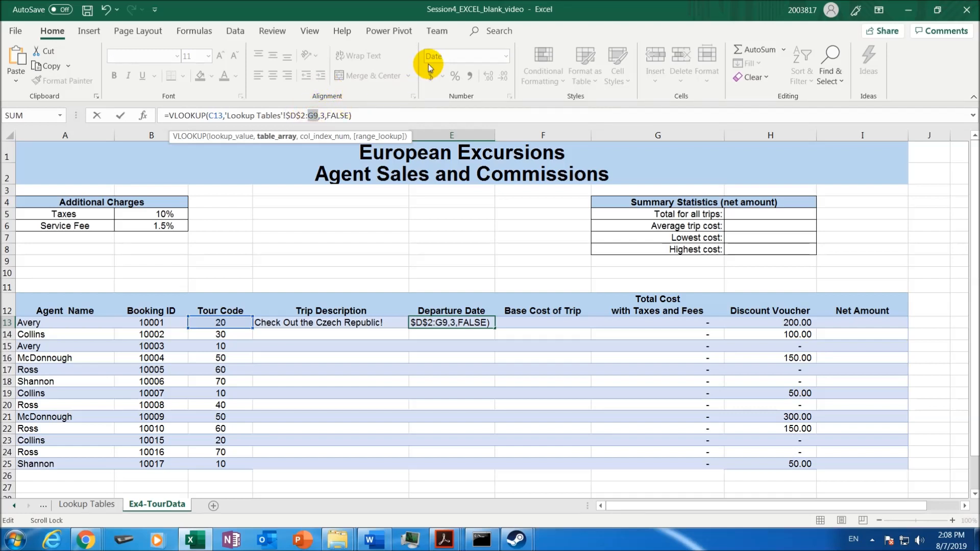
{"action": "key", "text": "F4"}
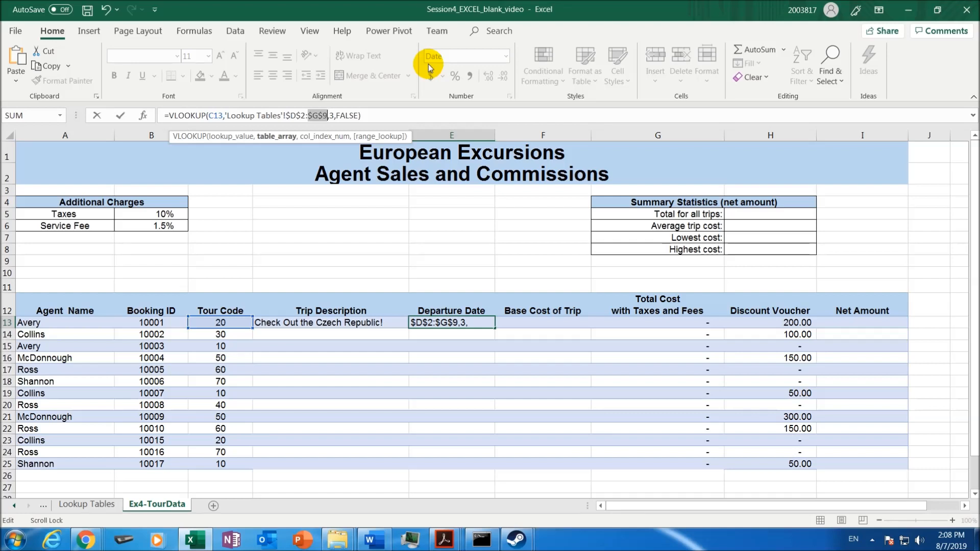
{"action": "key", "text": "Return"}
- Start a VLOOKUP formula in Base Cost of Trip cell F13 with tour code C13 as the lookup value
{"action": "left_click", "coordinate": [532, 322]}
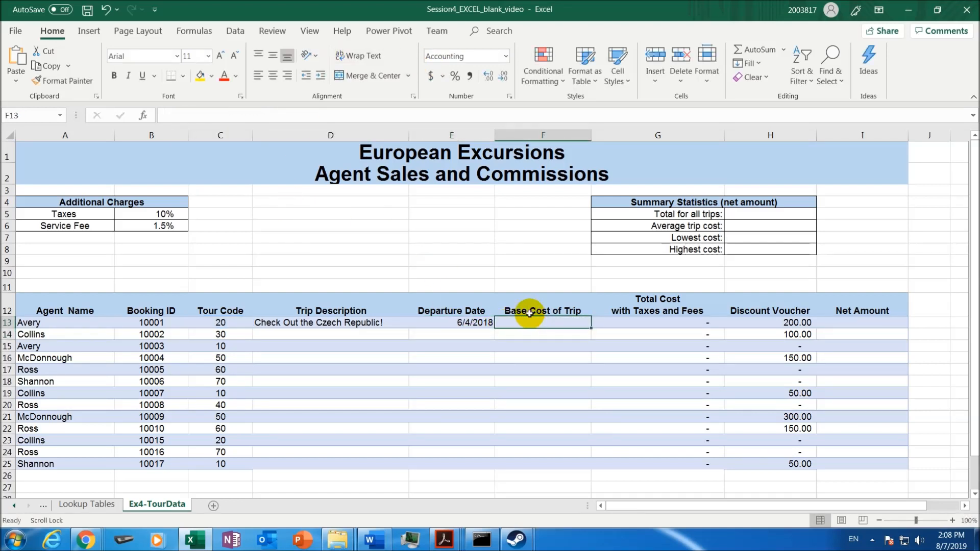
{"action": "type", "text": "="}
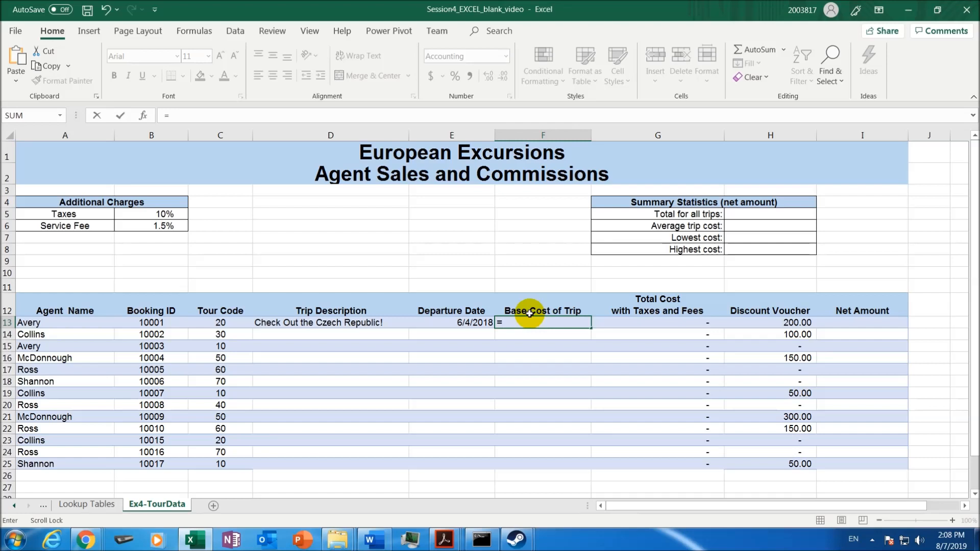
{"action": "type", "text": "VL"}
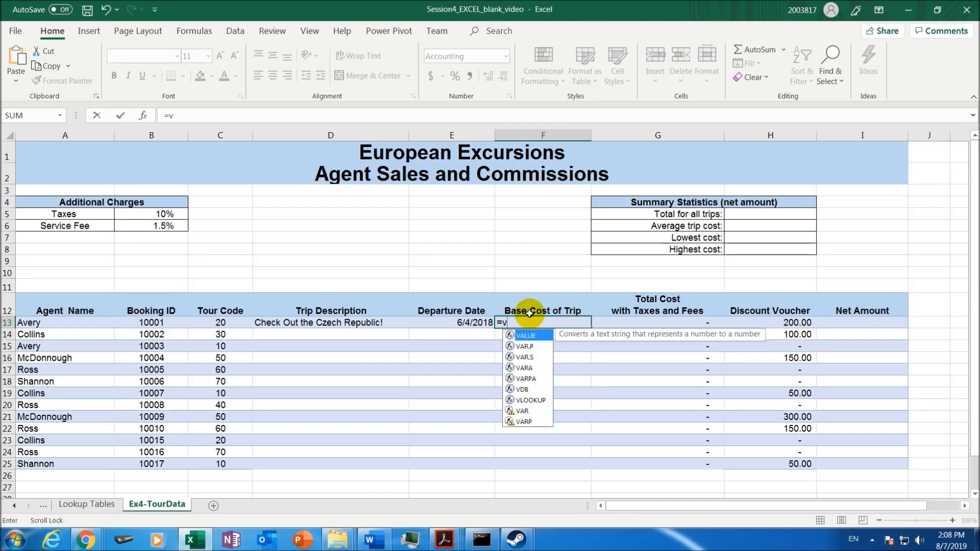
{"action": "type", "text": "OOKUP("}
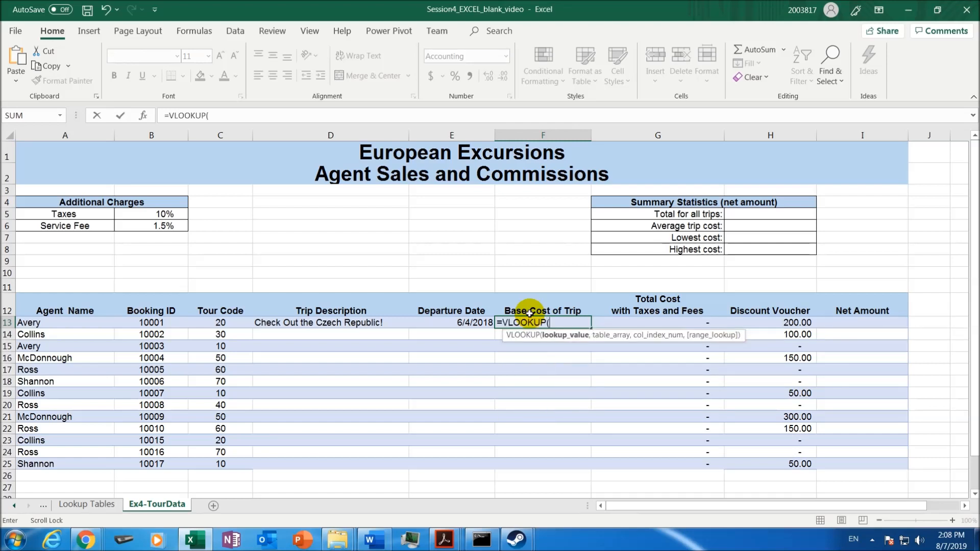
{"action": "left_click", "coordinate": [233, 320]}
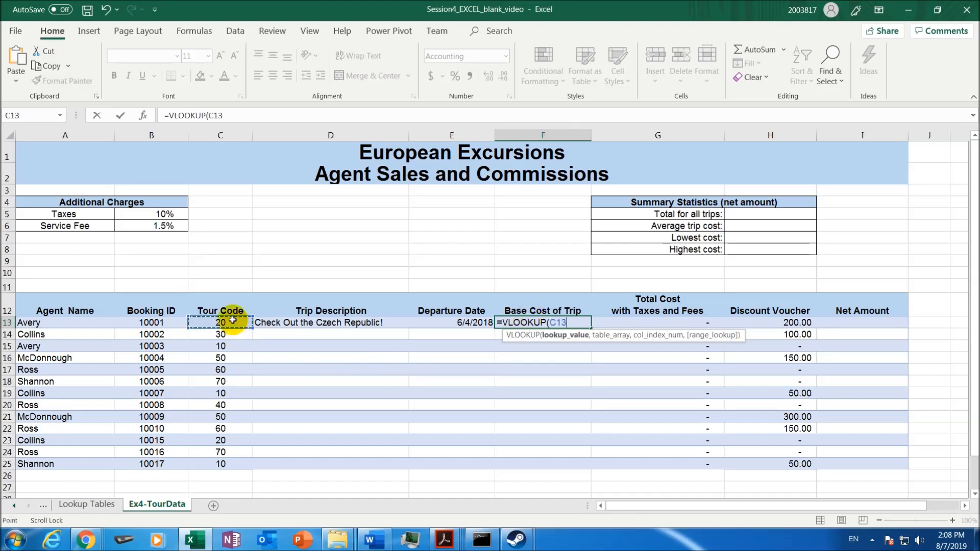
{"action": "type", "text": ","}
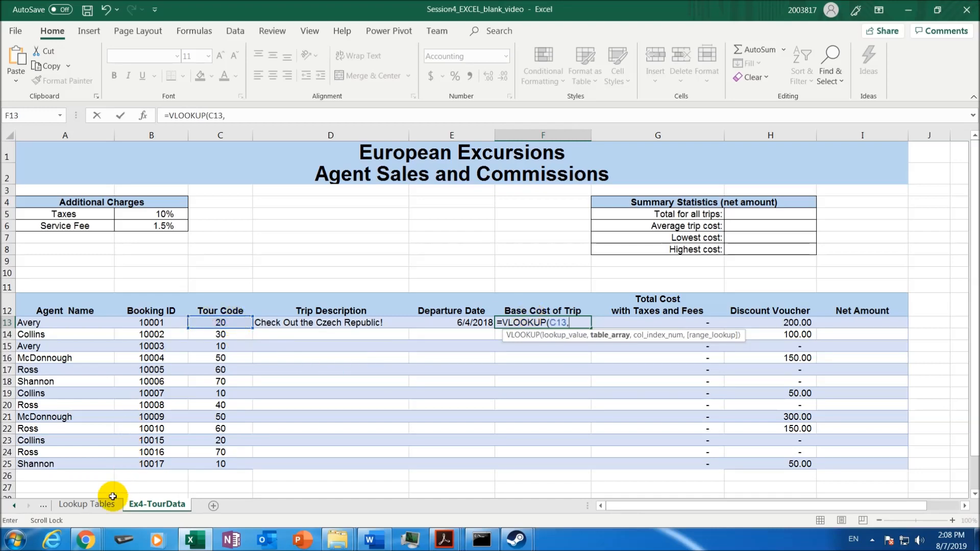
- Set the Base Cost of Trip formula's table array to range D2:G9 on the Lookup Tables sheet
{"action": "left_click", "coordinate": [102, 504]}
{"action": "left_click_drag", "start_coordinate": [209, 159], "coordinate": [493, 244]}
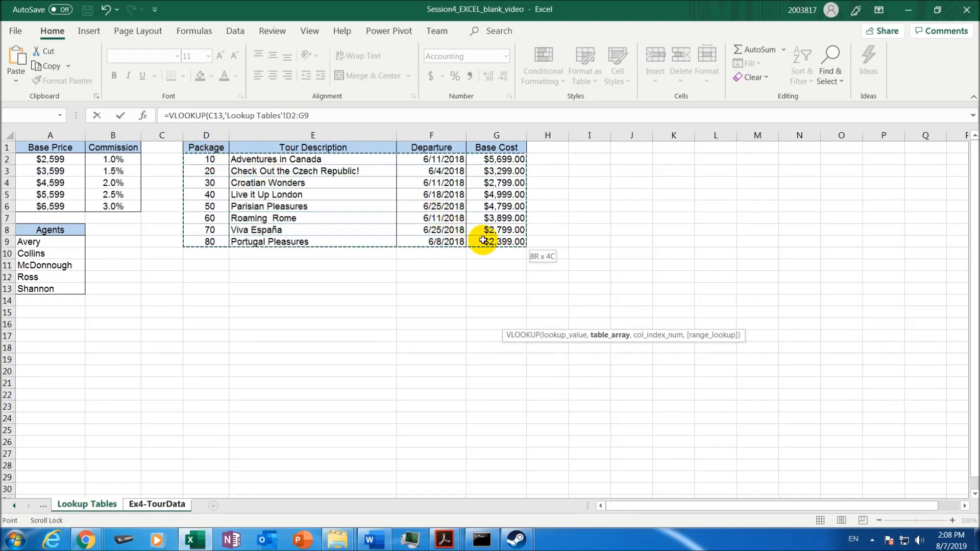
{"action": "left_click", "coordinate": [363, 115]}
{"action": "type", "text": ","}
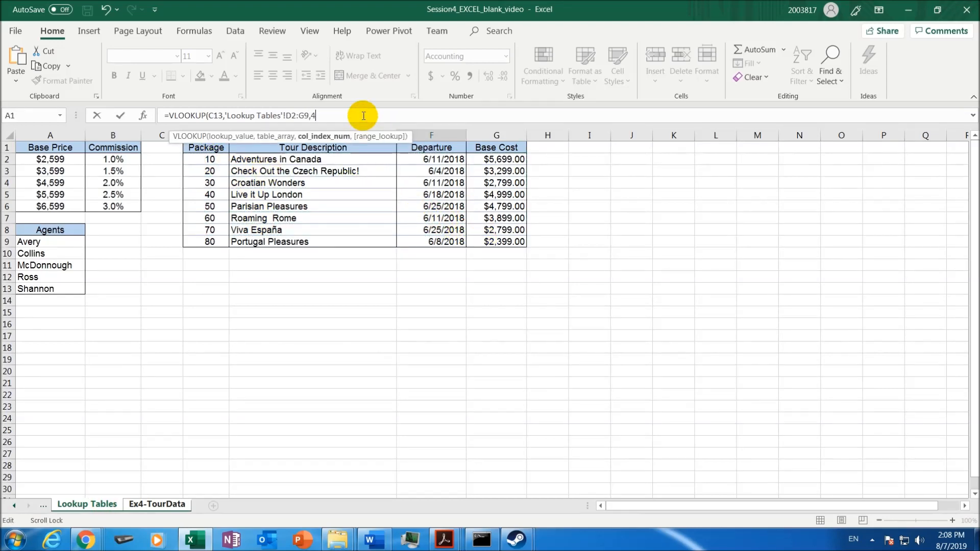
- Add column index 4 and FALSE for an exact match to the Base Cost of Trip formula
{"action": "type", "text": "4,"}
{"action": "left_click", "coordinate": [350, 157]}
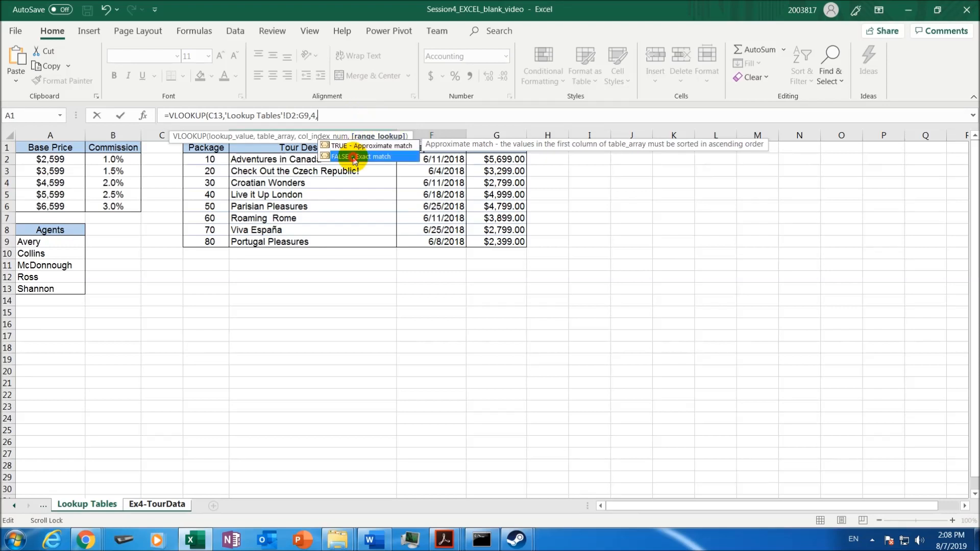
{"action": "double_click", "coordinate": [350, 156]}
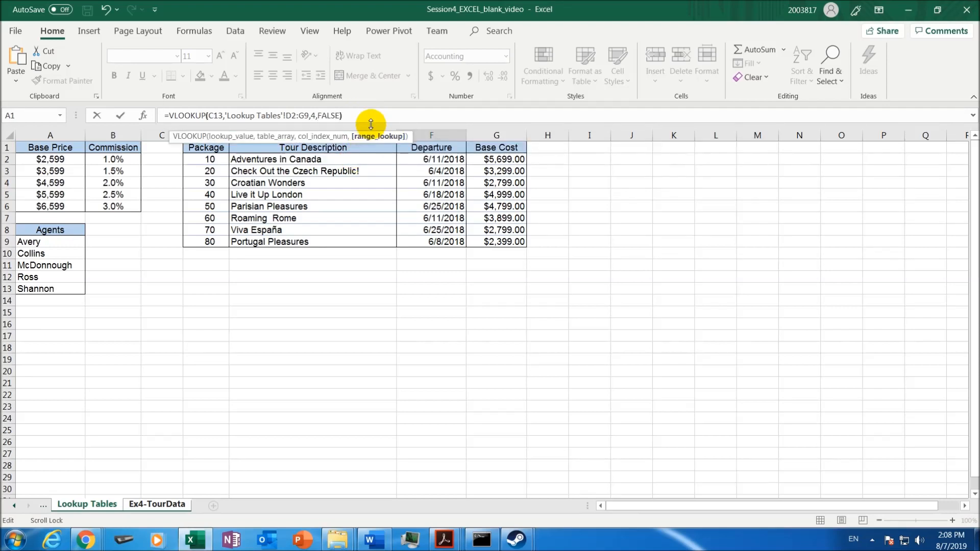
- Make the Lookup Tables range in F13's VLOOKUP formula absolute as $D$2:$G$9 and commit the formula
{"action": "left_click", "coordinate": [289, 116]}
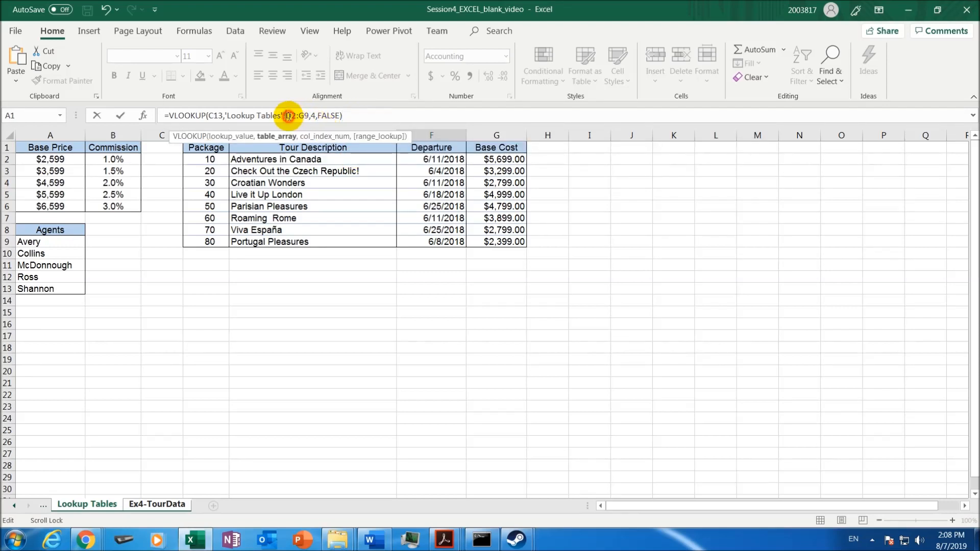
{"action": "key", "text": "F4"}
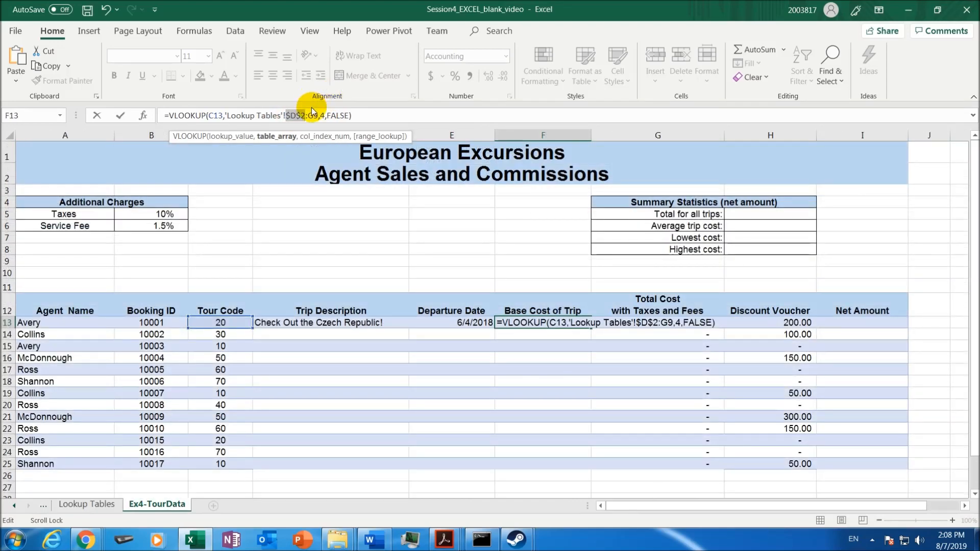
{"action": "left_click", "coordinate": [311, 115]}
{"action": "key", "text": "F4"}
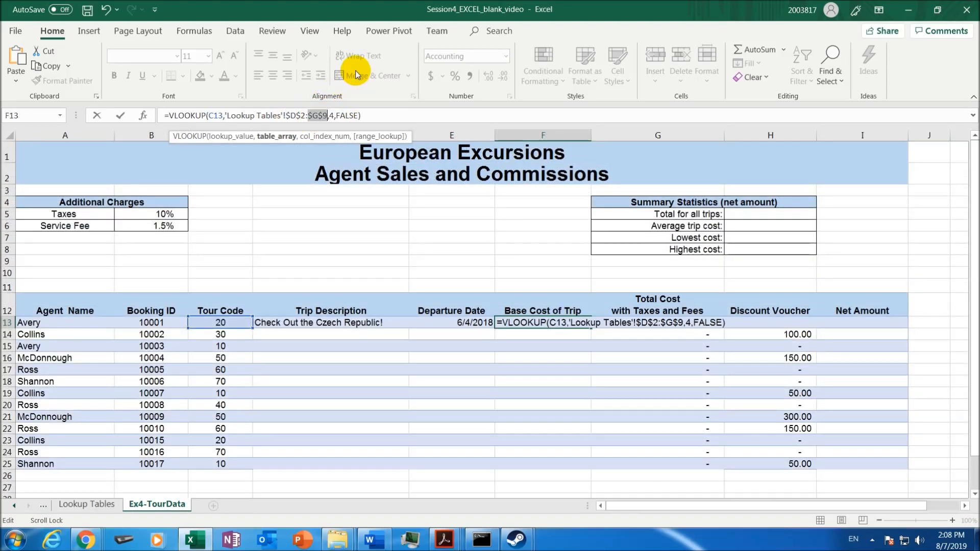
{"action": "key", "text": "Return"}
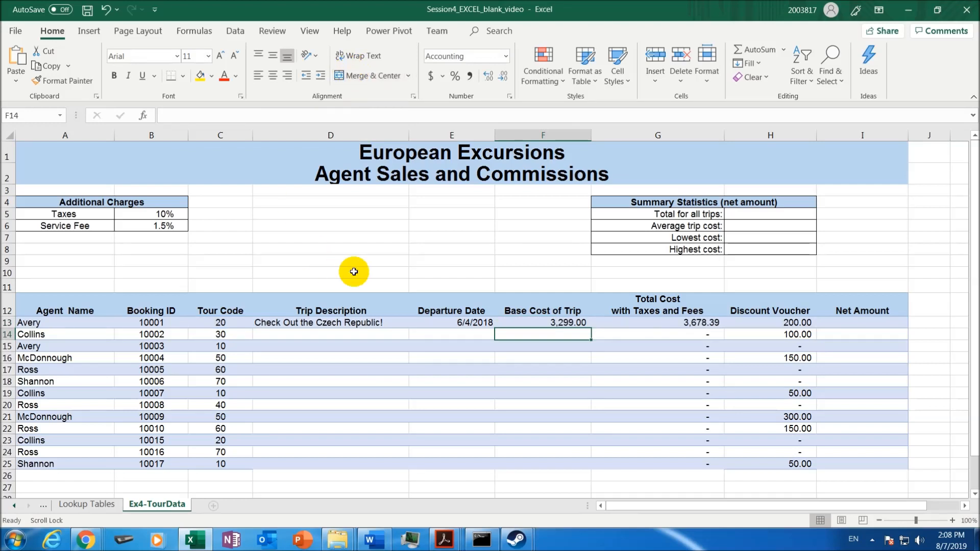
- Copy the Trip Description, Departure Date and Base Cost formulas in D13:F13 down through row 25
{"action": "left_click", "coordinate": [561, 323]}
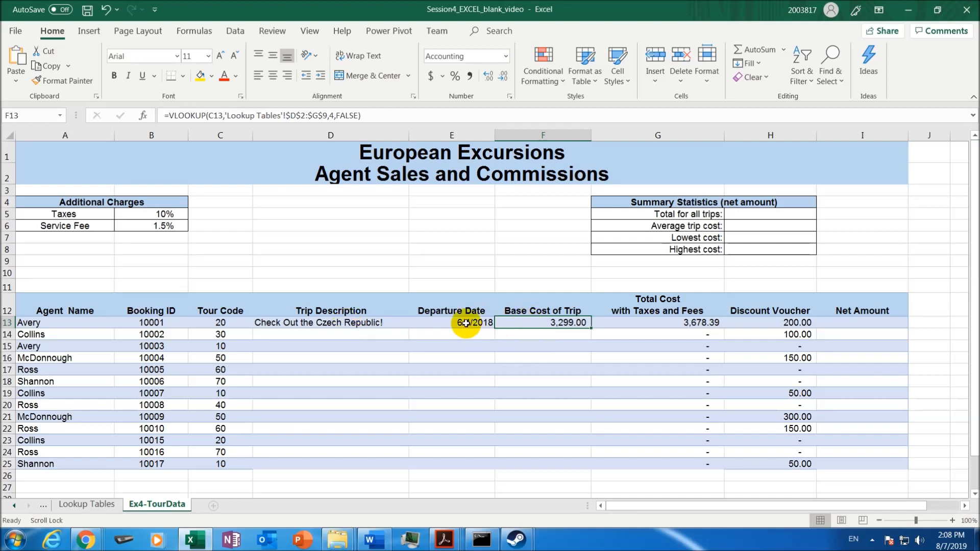
{"action": "left_click_drag", "start_coordinate": [347, 322], "coordinate": [545, 318]}
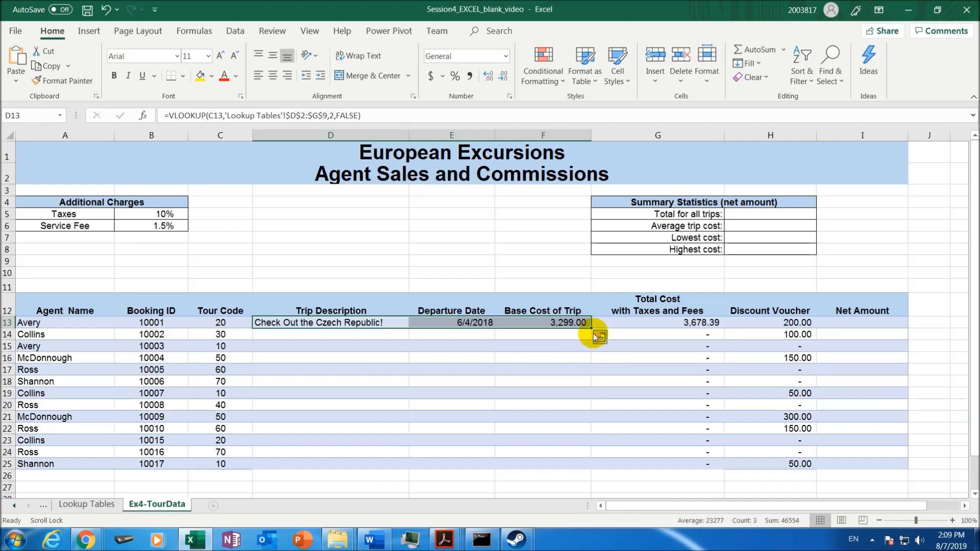
{"action": "left_click_drag", "start_coordinate": [592, 329], "coordinate": [592, 470]}
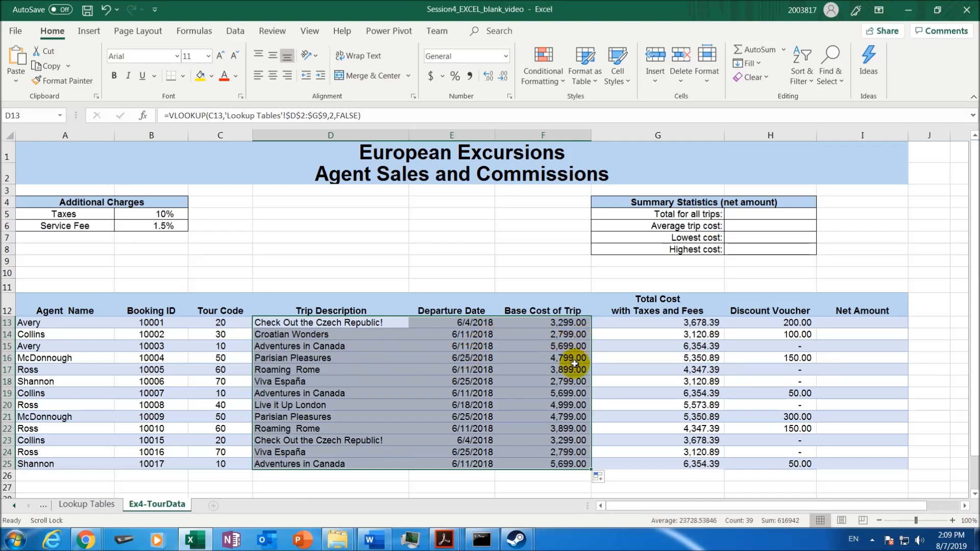
- Clear the contents of the Total Cost with Taxes and Fees cells G13:G25
{"action": "left_click_drag", "start_coordinate": [657, 323], "coordinate": [662, 462]}
{"action": "right_click", "coordinate": [662, 336]}
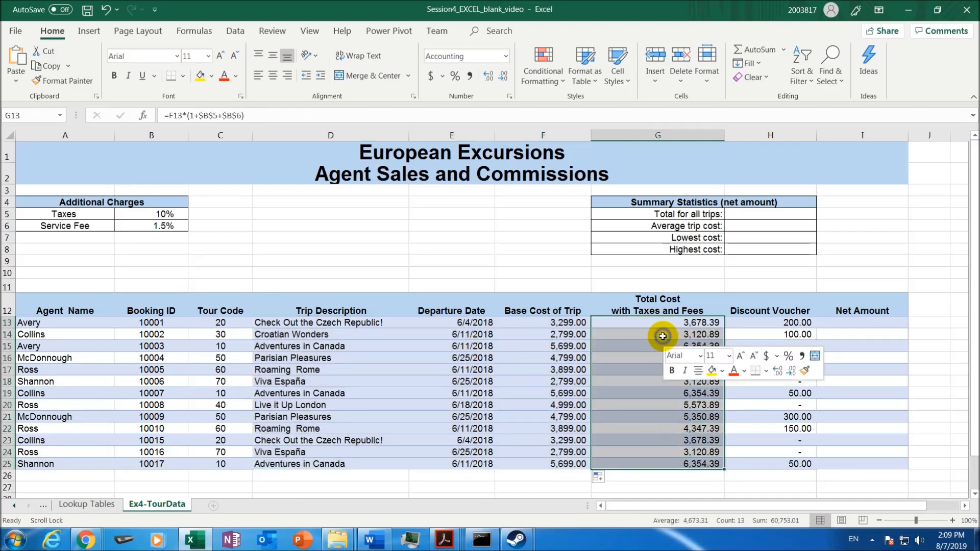
{"action": "left_click", "coordinate": [712, 170]}
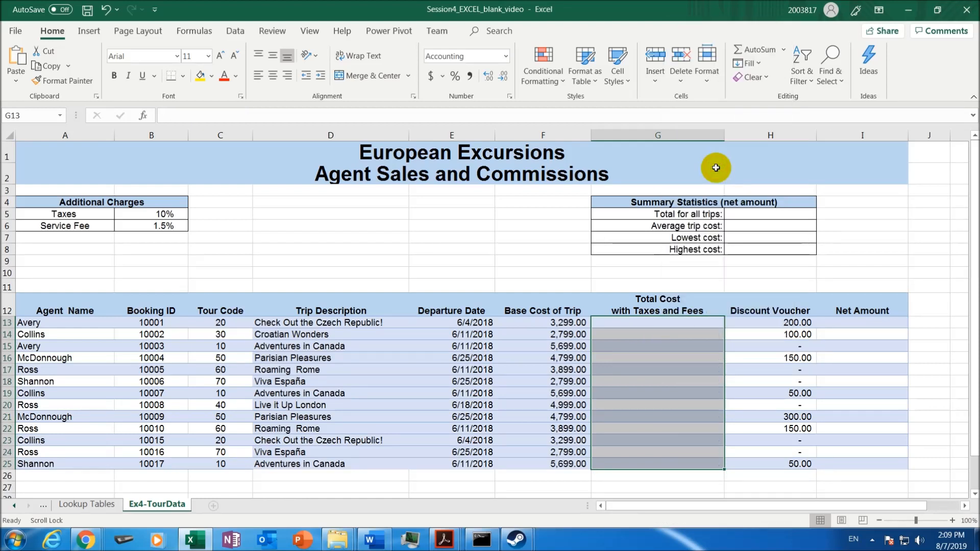
{"action": "left_click_drag", "start_coordinate": [692, 330], "coordinate": [691, 322]}
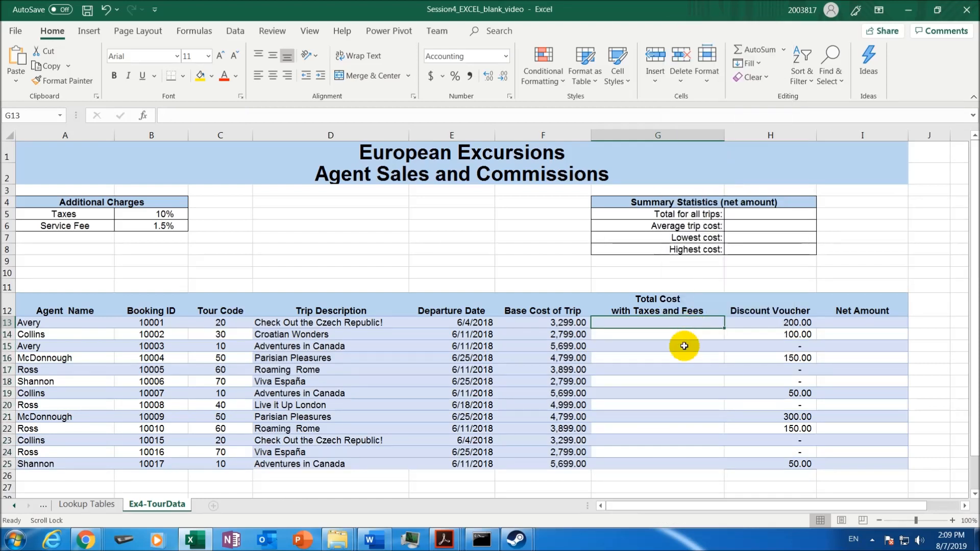
{"action": "left_click", "coordinate": [888, 321]}
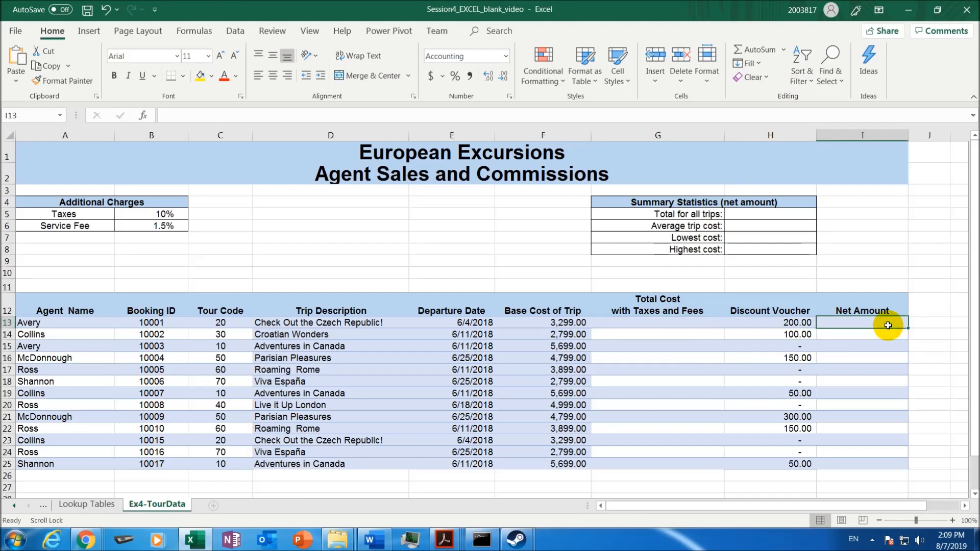
{"action": "left_click", "coordinate": [697, 322]}
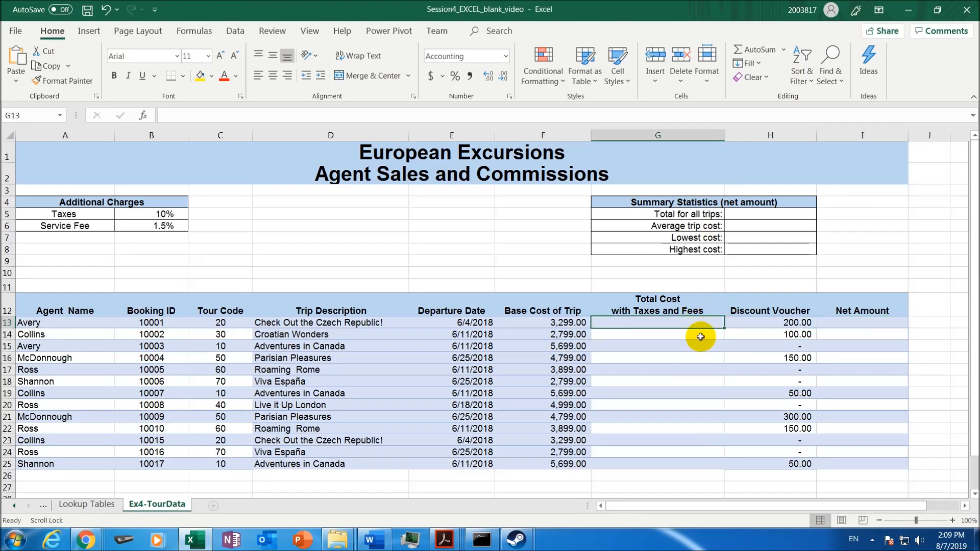
{"action": "left_click", "coordinate": [542, 323]}
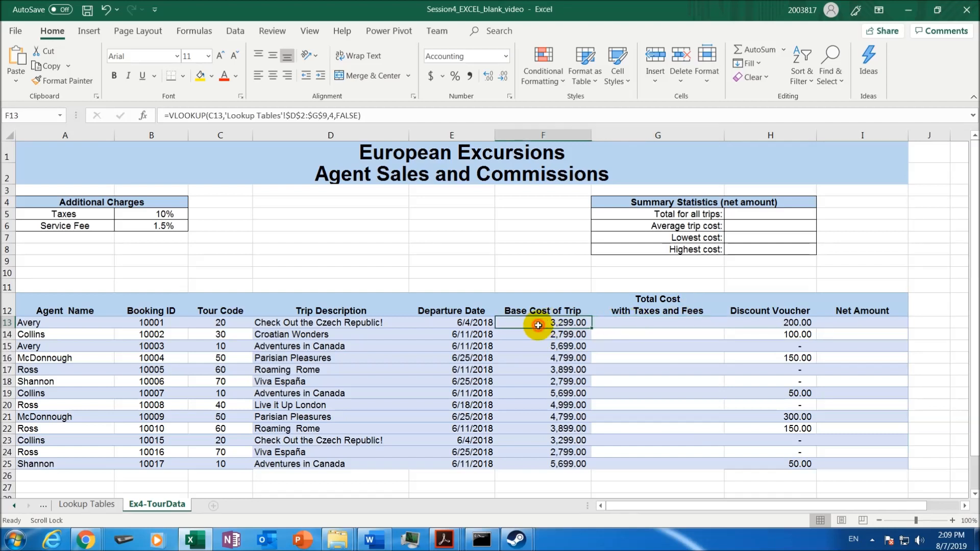
{"action": "left_click", "coordinate": [137, 213]}
{"action": "left_click", "coordinate": [144, 225]}
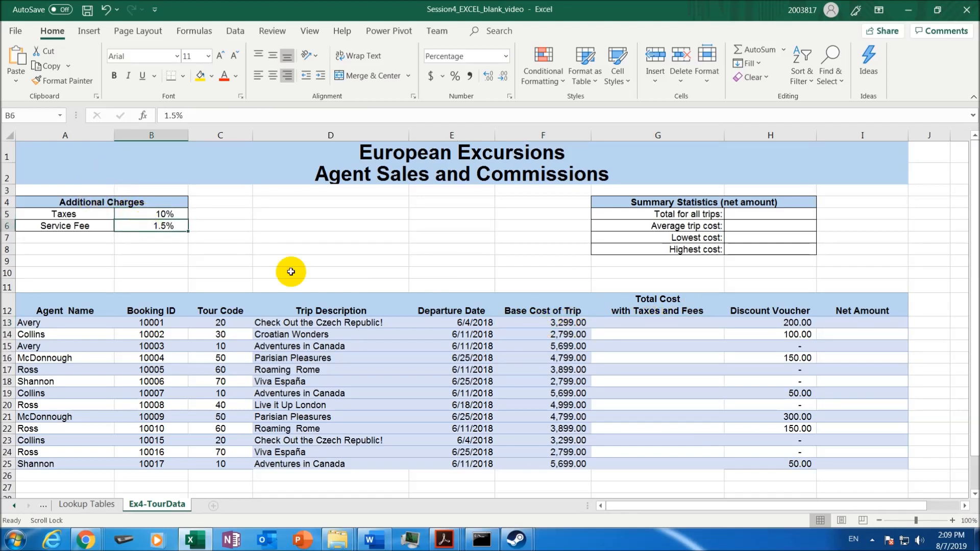
- Start the Total Cost formula in G13 as =F13+F13*B5, adding the taxes to the base cost
{"action": "left_click", "coordinate": [638, 323]}
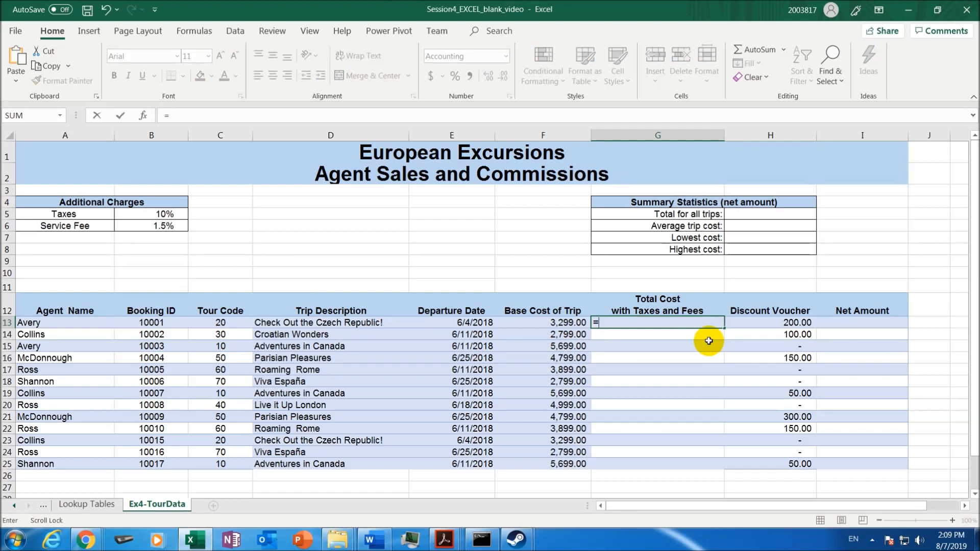
{"action": "type", "text": "="}
{"action": "left_click", "coordinate": [569, 323]}
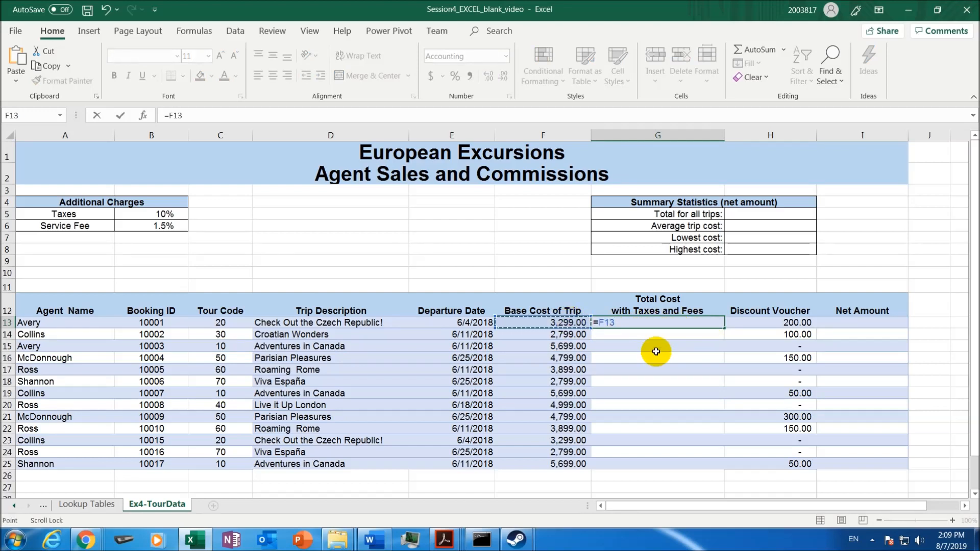
{"action": "type", "text": "+"}
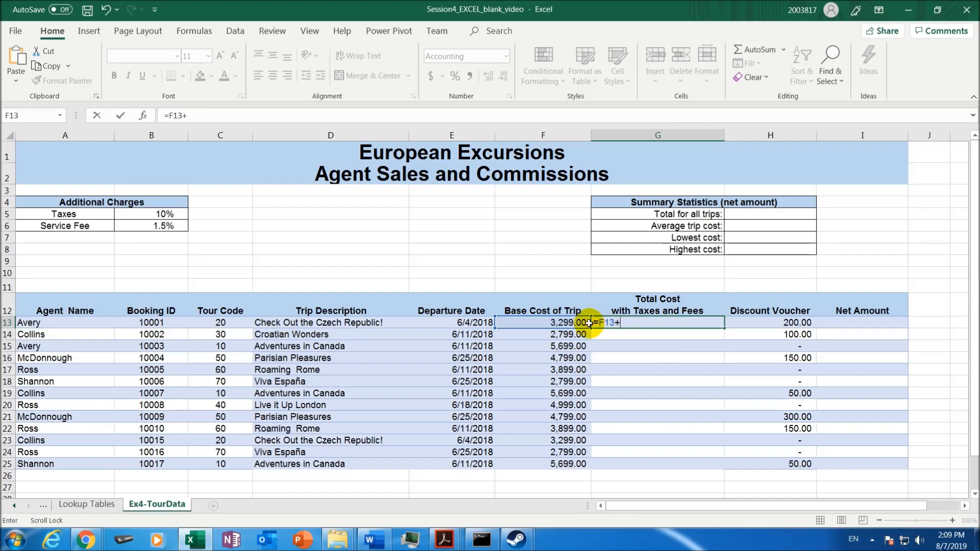
{"action": "left_click", "coordinate": [576, 321]}
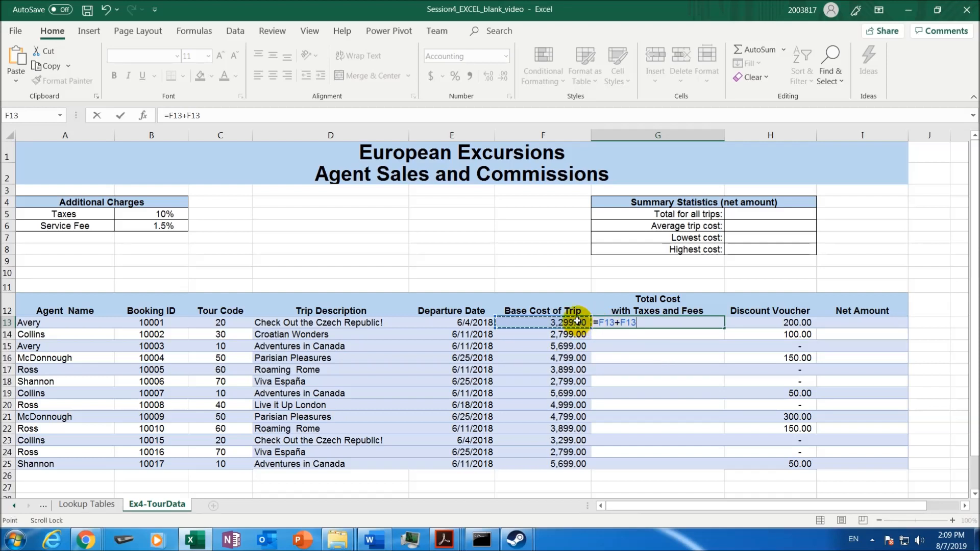
{"action": "type", "text": "*"}
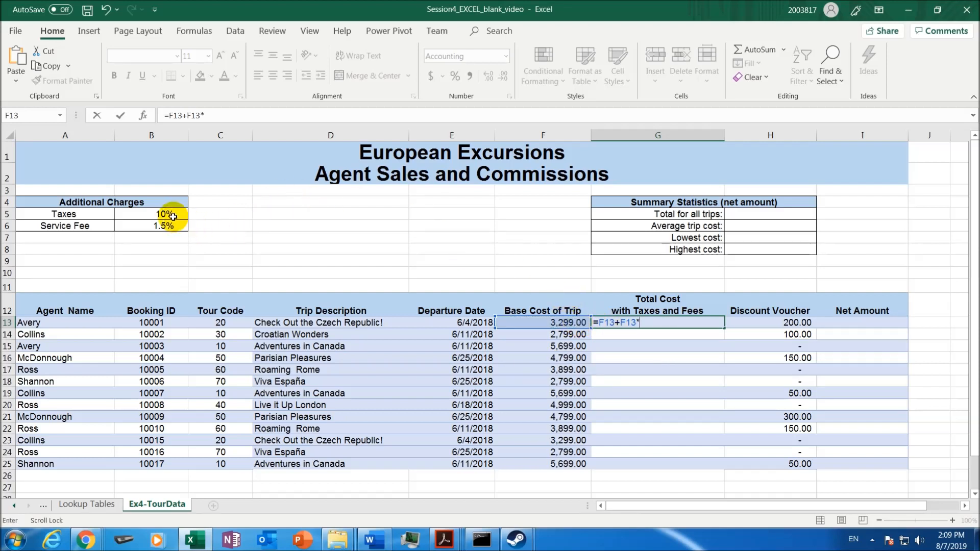
{"action": "left_click", "coordinate": [172, 213]}
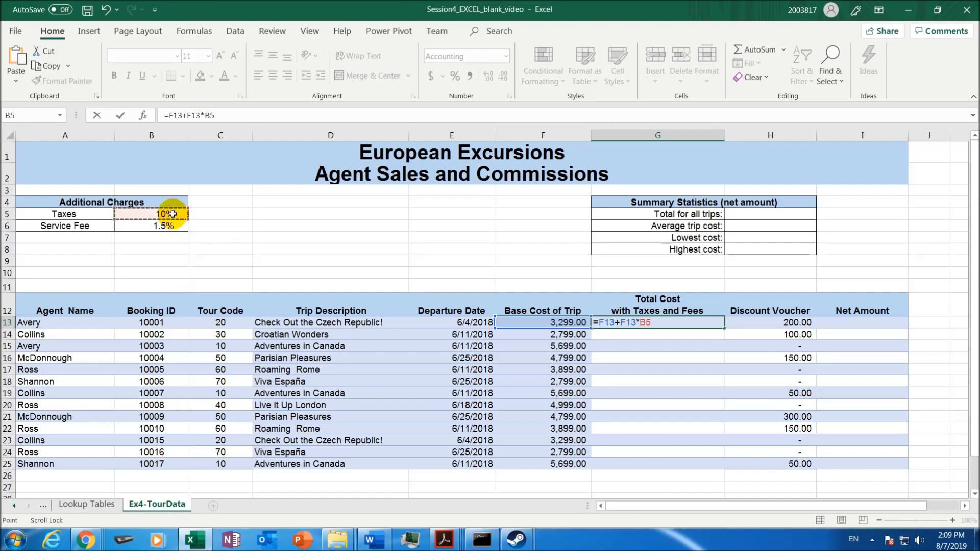
- Add the service fee term +F13*B6 to the Total Cost formula in G13 and commit it
{"action": "type", "text": "+"}
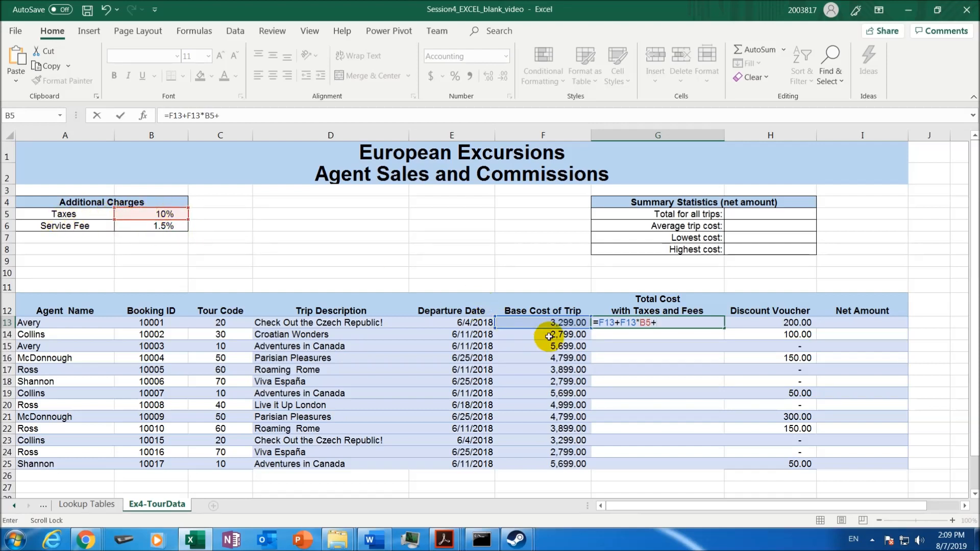
{"action": "left_click", "coordinate": [552, 323]}
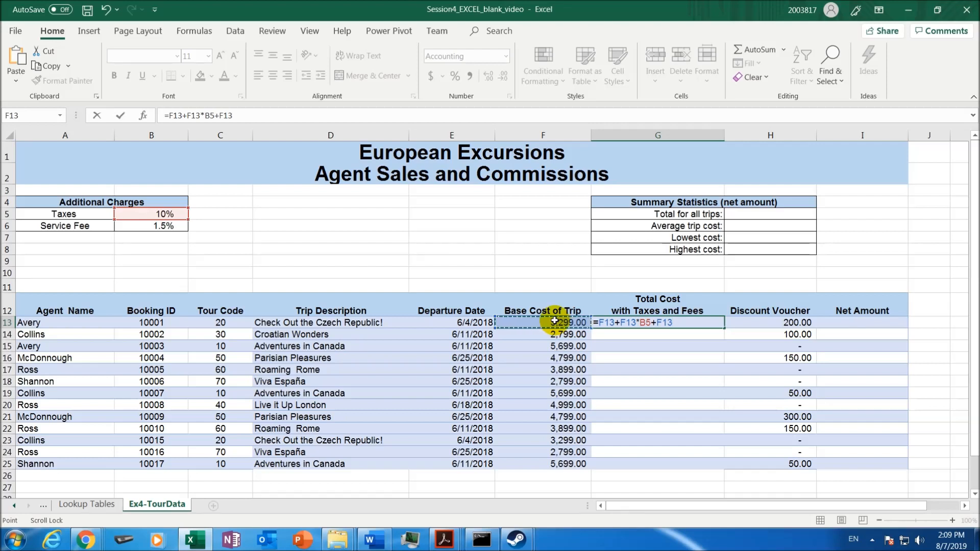
{"action": "type", "text": "*"}
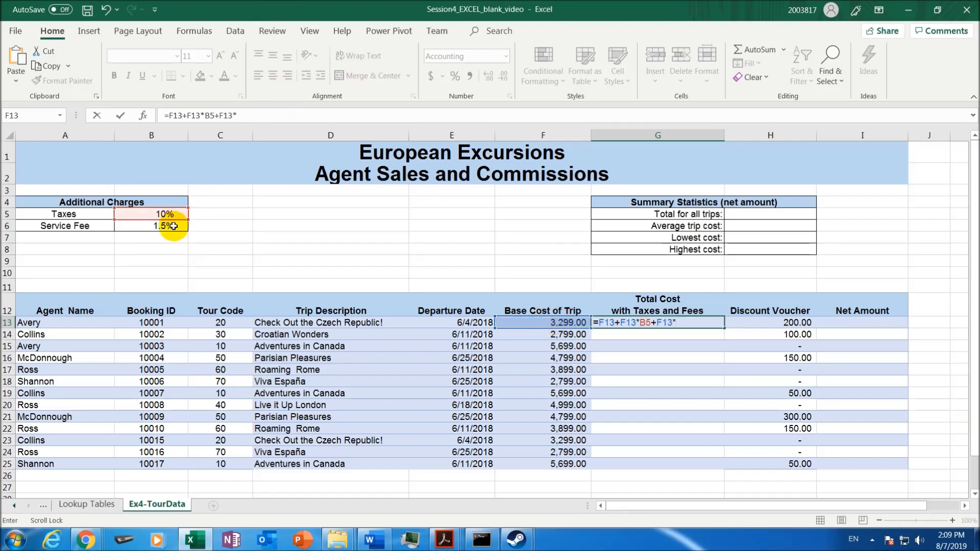
{"action": "left_click", "coordinate": [162, 224]}
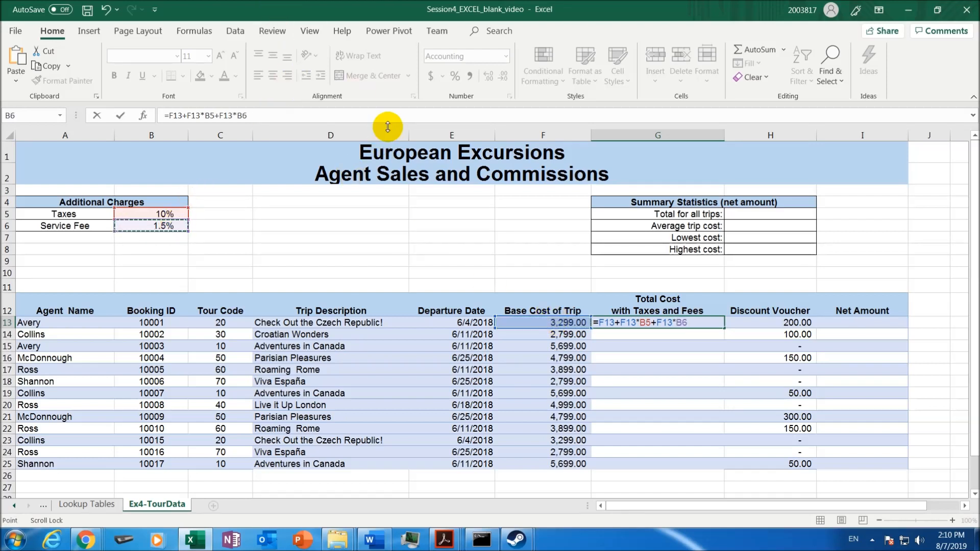
{"action": "key", "text": "Return"}
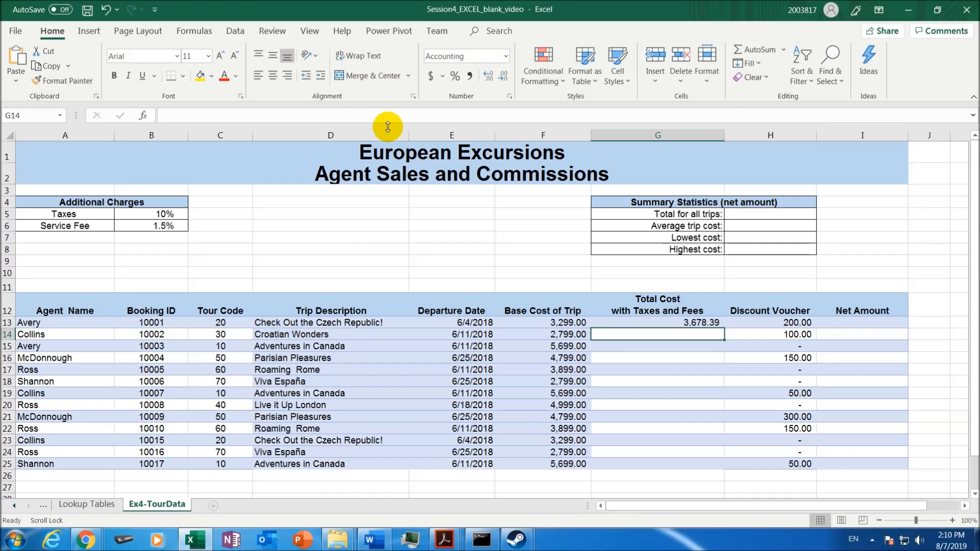
- Reopen the Total Cost formula in G13 and insert *(1 after the first F13
{"action": "left_click", "coordinate": [666, 320]}
{"action": "double_click", "coordinate": [666, 321]}
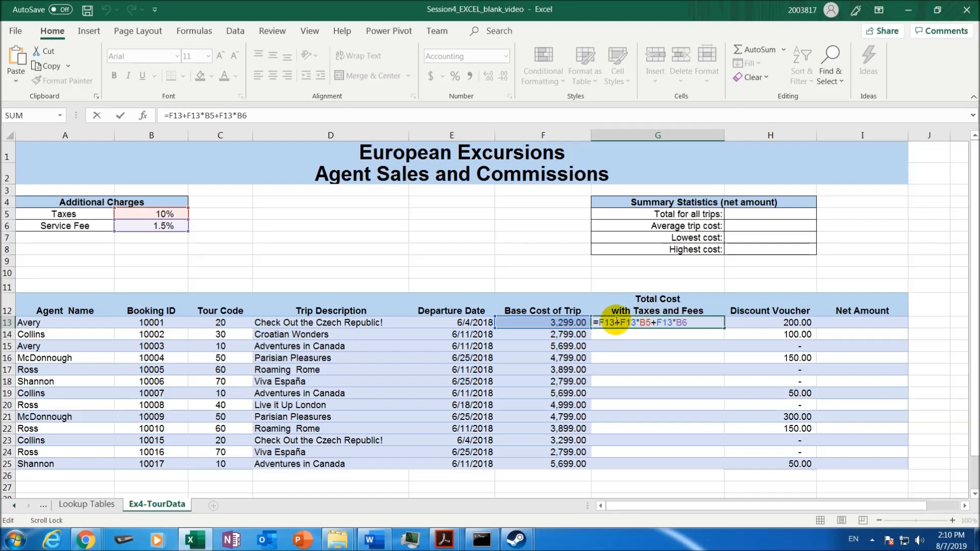
{"action": "left_click", "coordinate": [616, 321]}
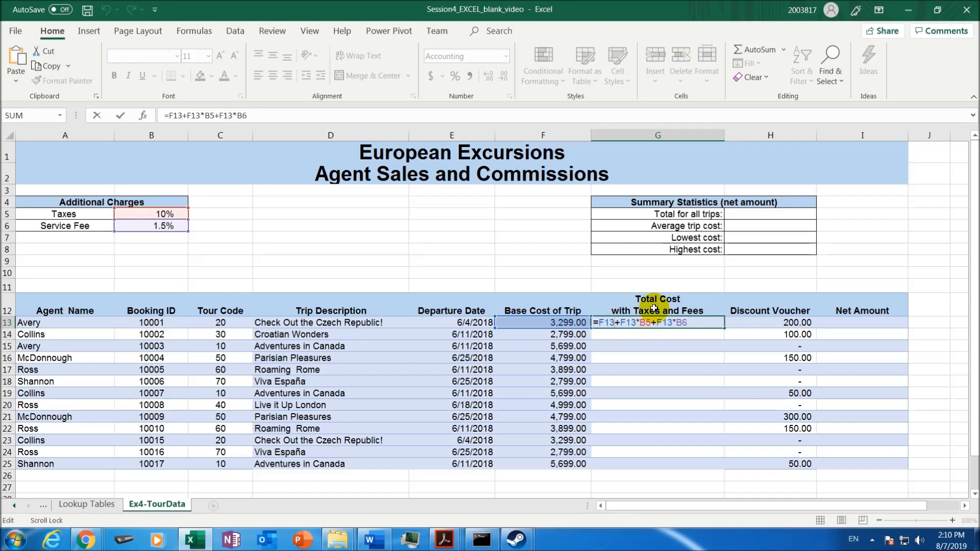
{"action": "type", "text": "*"}
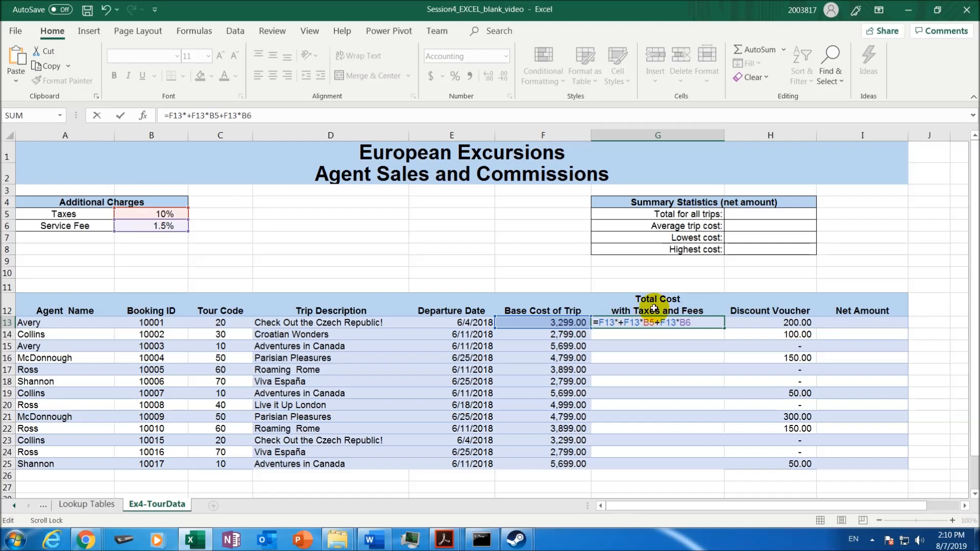
{"action": "type", "text": "(1"}
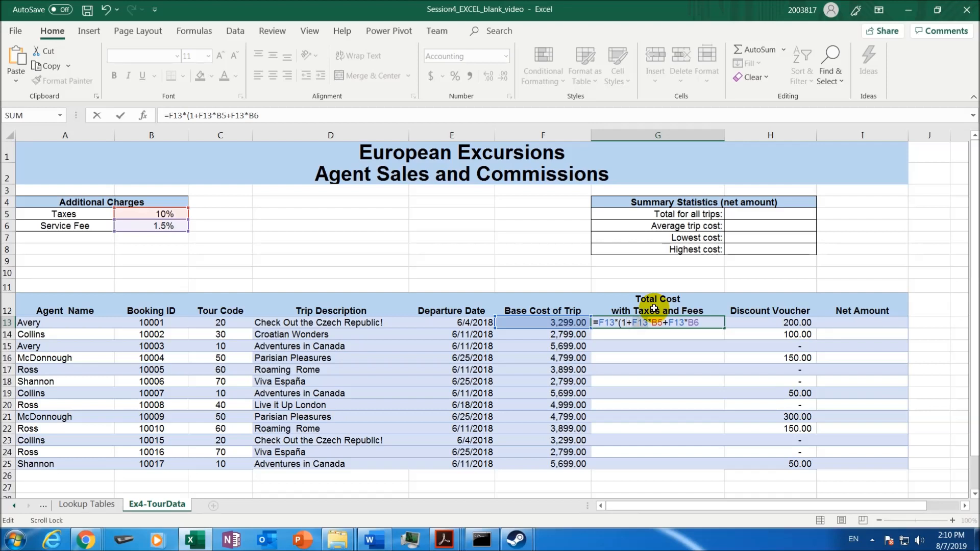
- Remove the repeated F13* factors and close the parenthesis so G13's formula reads =F13*(1+B5+B6)
{"action": "key", "text": "Right"}
{"action": "key", "text": "Delete"}
{"action": "key", "text": "Delete"}
{"action": "key", "text": "Delete"}
{"action": "key", "text": "Delete"}
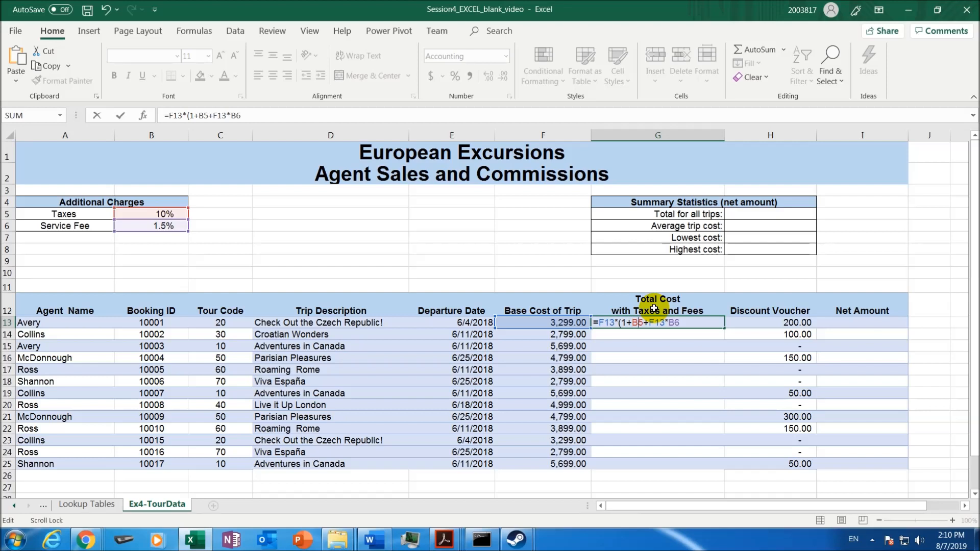
{"action": "key", "text": "BackSpace"}
{"action": "key", "text": "BackSpace"}
{"action": "key", "text": "BackSpace"}
{"action": "key", "text": "BackSpace"}
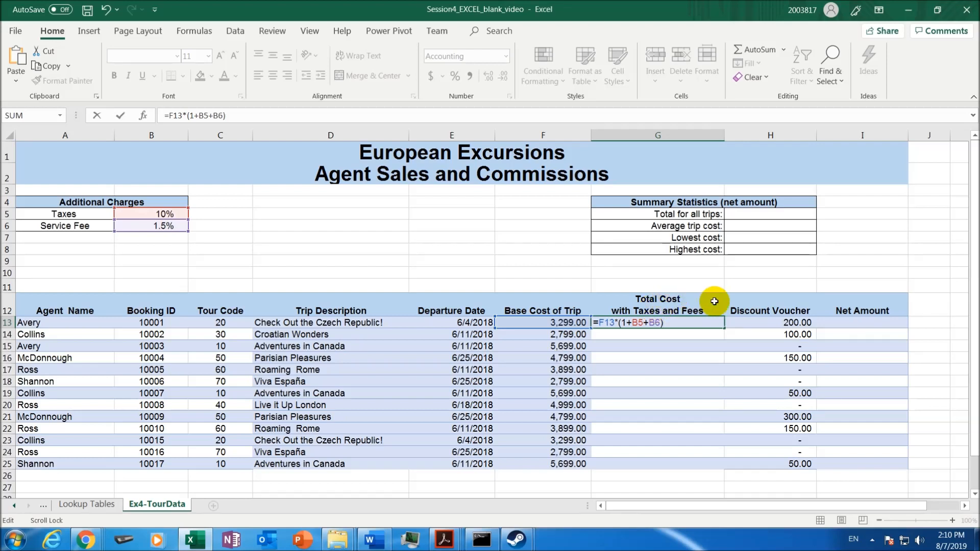
{"action": "key", "text": "Return"}
- Make the tax and service fee references absolute so G13's formula reads =F13*(1+$B$5+$B$6), and commit it
{"action": "left_click", "coordinate": [693, 320]}
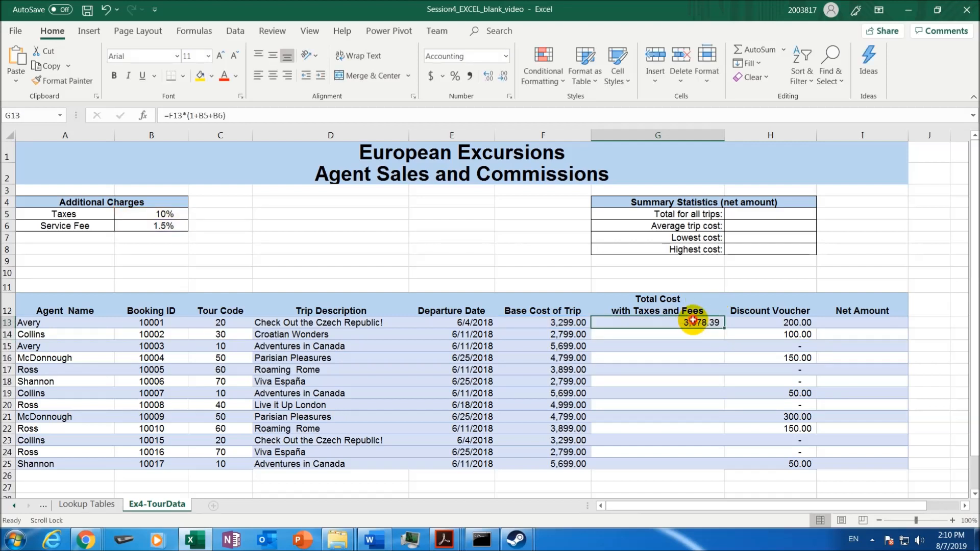
{"action": "double_click", "coordinate": [693, 320]}
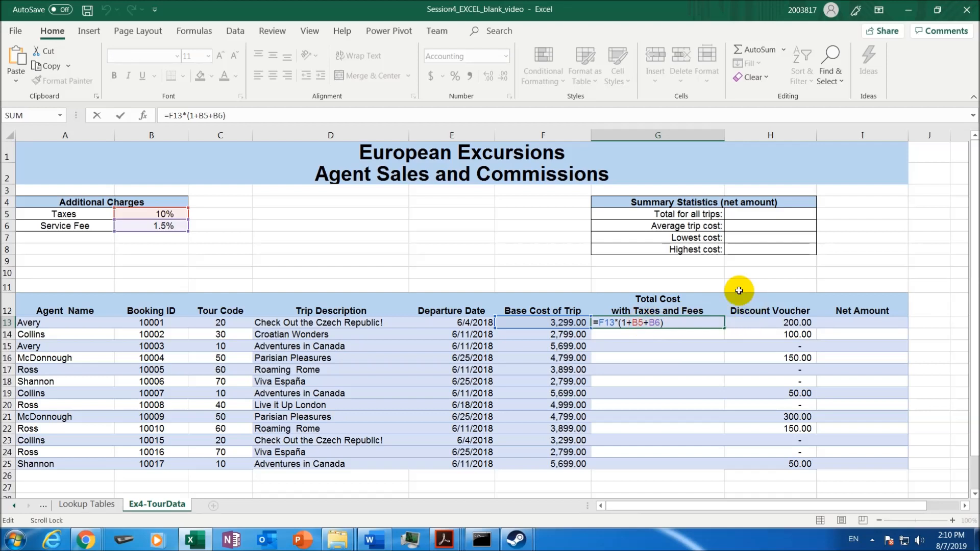
{"action": "key", "text": "F4"}
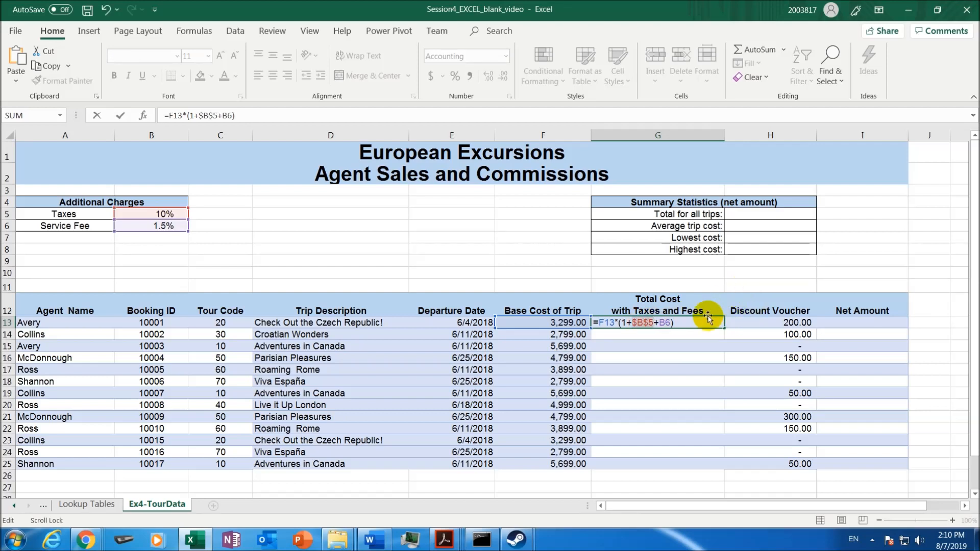
{"action": "left_click", "coordinate": [666, 319]}
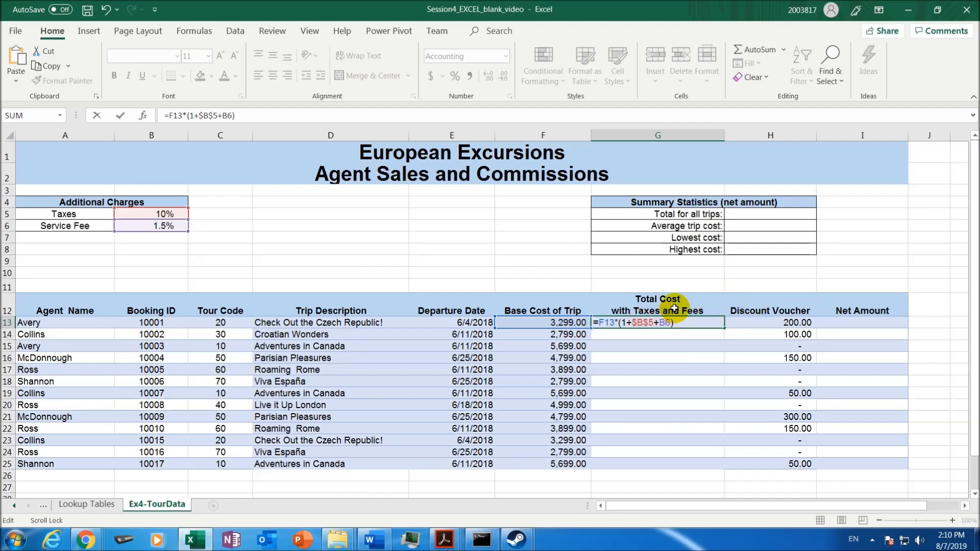
{"action": "key", "text": "ctrl+Return"}
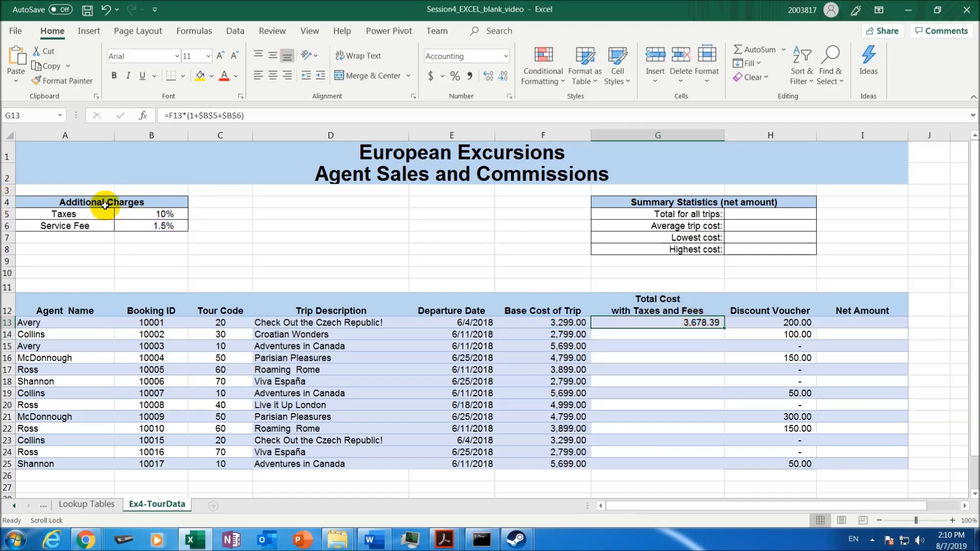
- Copy the Total Cost formula from G13 down through G25
{"action": "left_click", "coordinate": [153, 223]}
{"action": "left_click", "coordinate": [691, 319]}
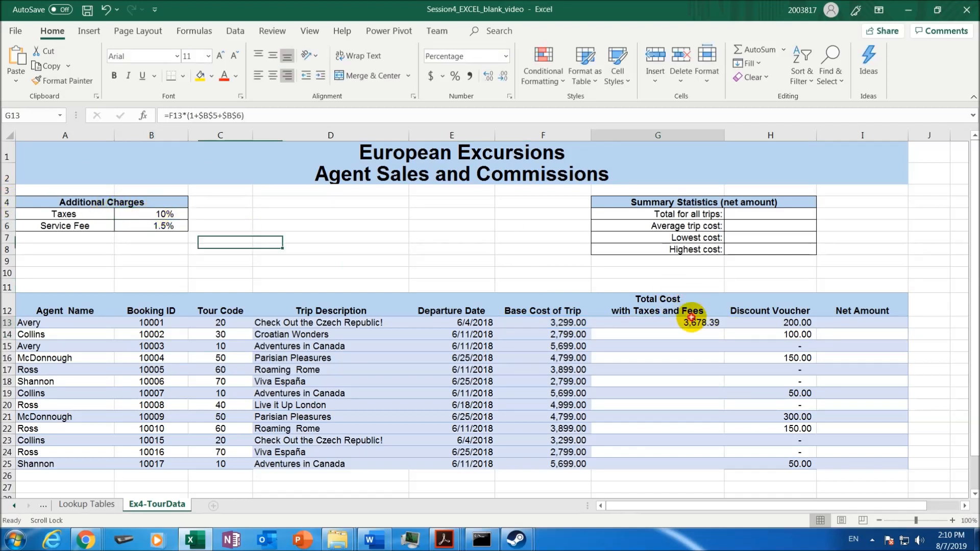
{"action": "left_click_drag", "start_coordinate": [724, 327], "coordinate": [714, 465]}
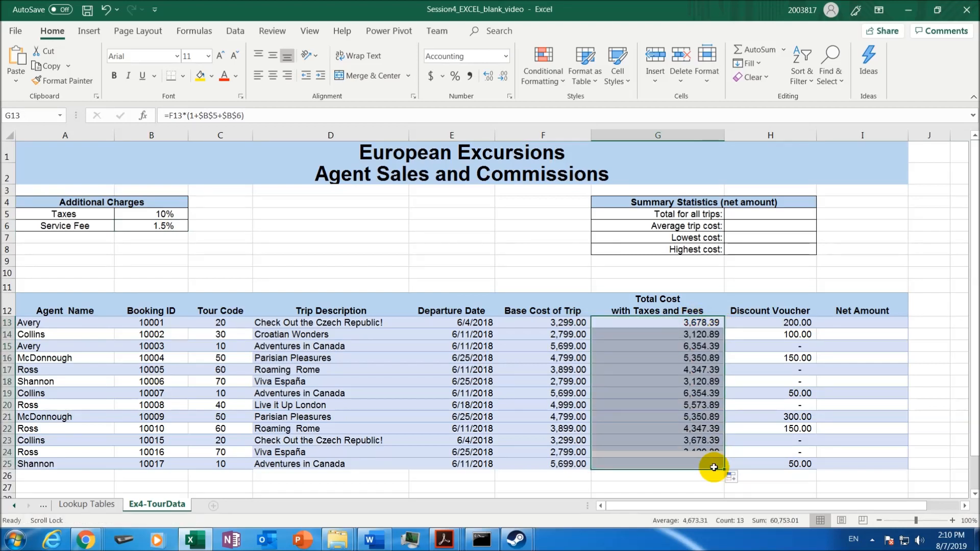
{"action": "left_click", "coordinate": [709, 323]}
- Enter the Net Amount formula =G13-H13 in I13, subtracting the discount voucher from the total cost
{"action": "left_click", "coordinate": [865, 321]}
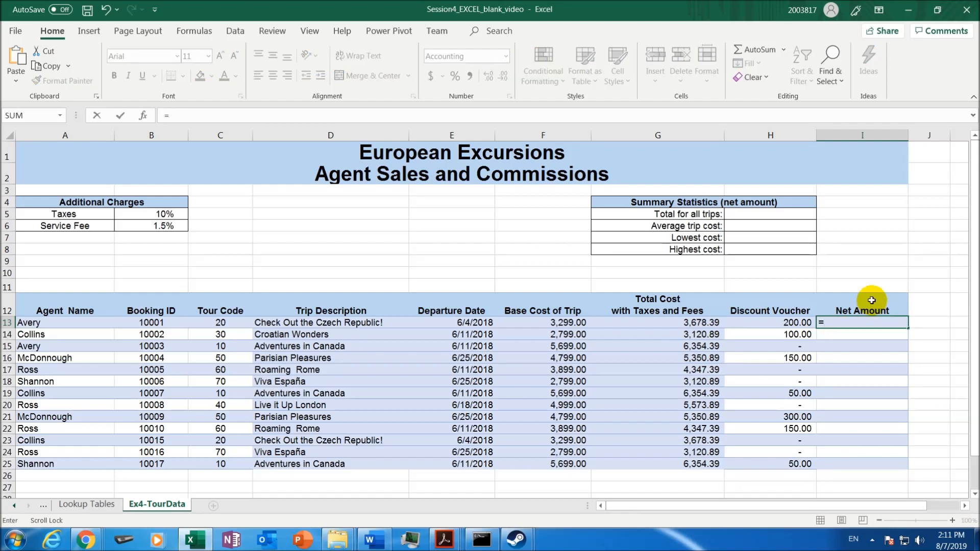
{"action": "left_click", "coordinate": [686, 321]}
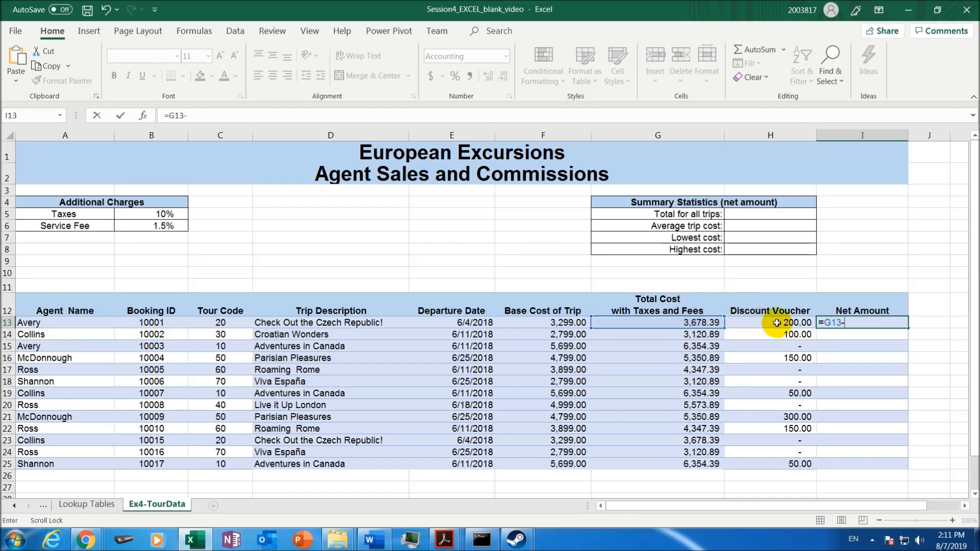
{"action": "left_click", "coordinate": [786, 323]}
{"action": "key", "text": "Return"}
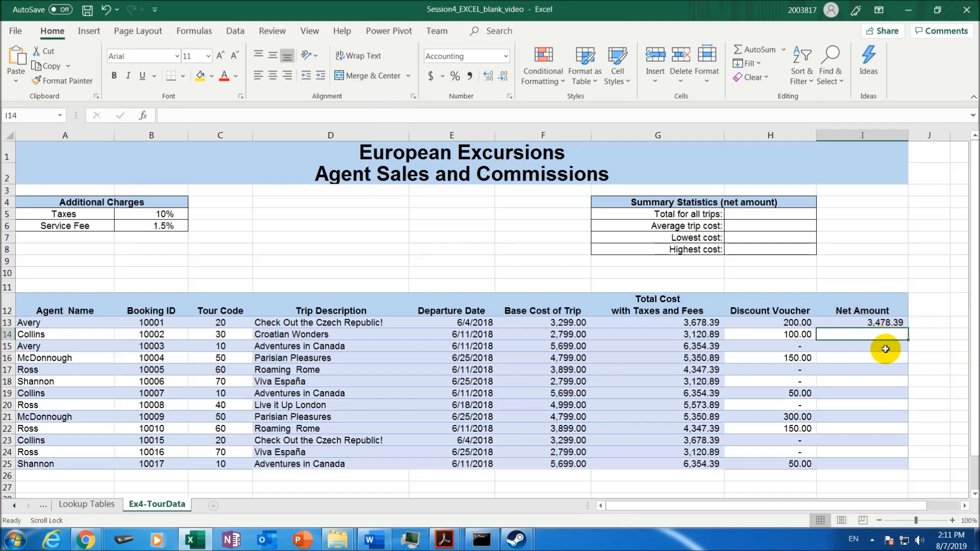
- Review the Net Amount formula in I13 and copy it down through I25
{"action": "left_click", "coordinate": [876, 321]}
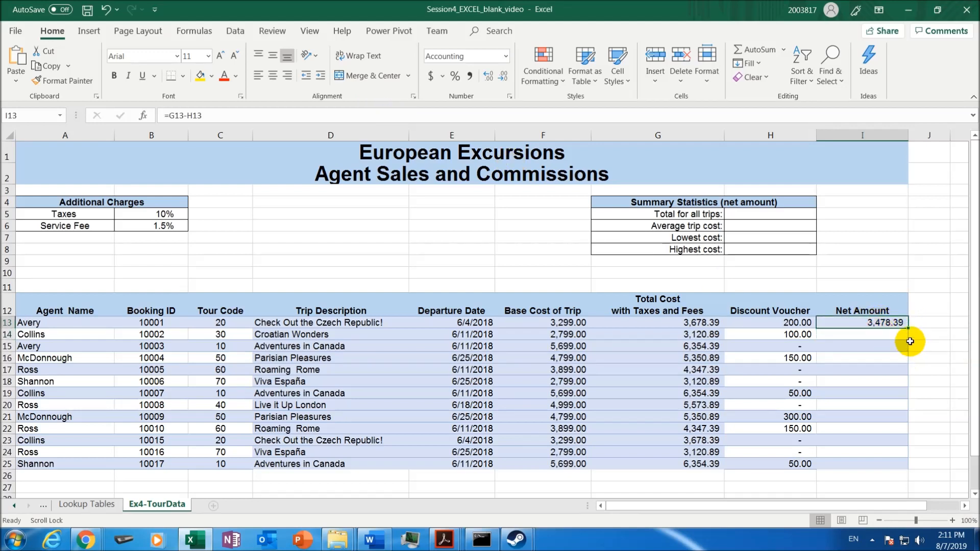
{"action": "double_click", "coordinate": [875, 324]}
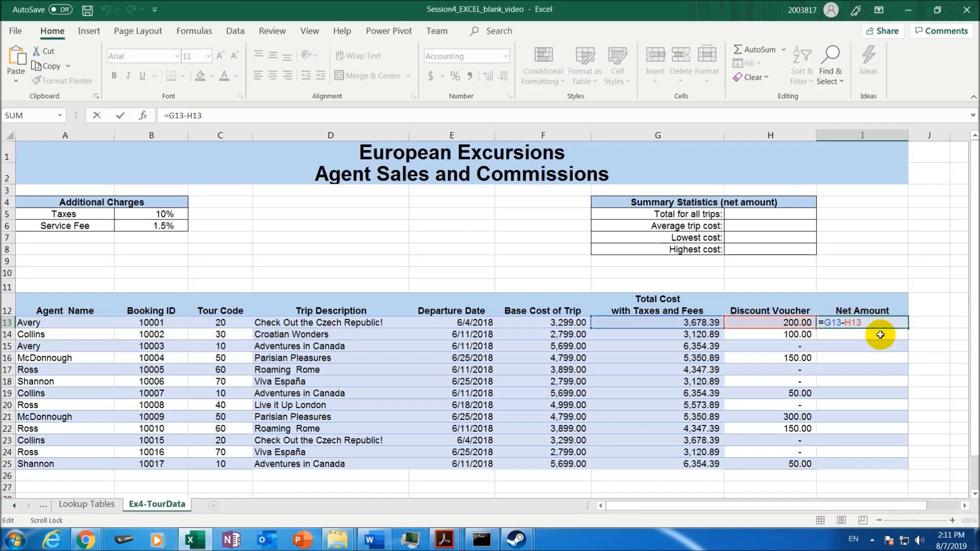
{"action": "key", "text": "Escape"}
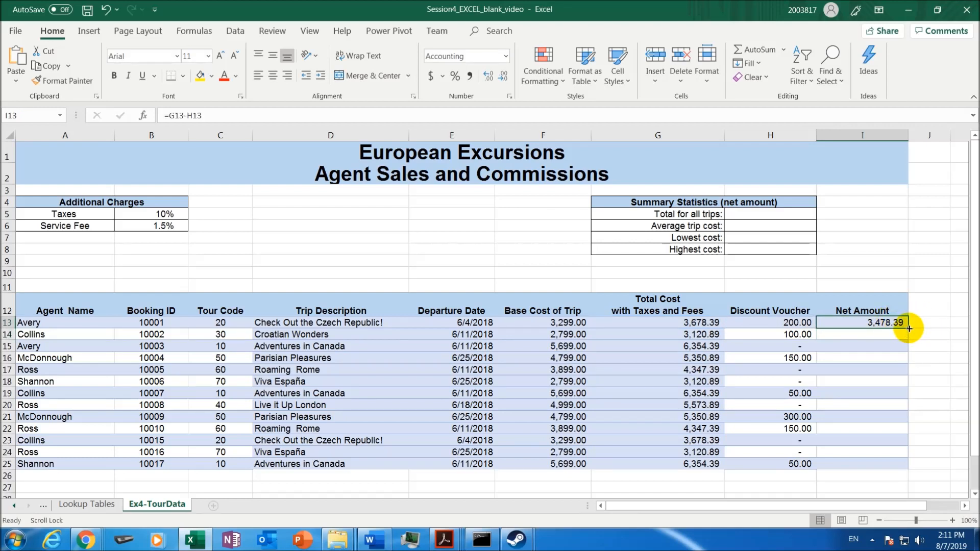
{"action": "left_click_drag", "start_coordinate": [908, 329], "coordinate": [910, 465]}
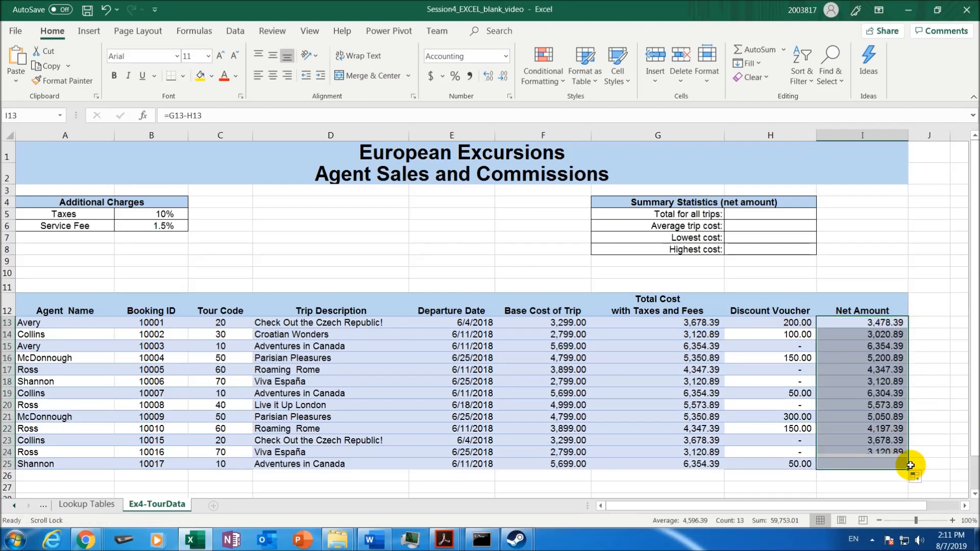
- Remove the fill color from columns D to I in rows 14, 16, 18, 20, 22 and 24 to restore the row banding
{"action": "left_click_drag", "start_coordinate": [290, 334], "coordinate": [867, 335]}
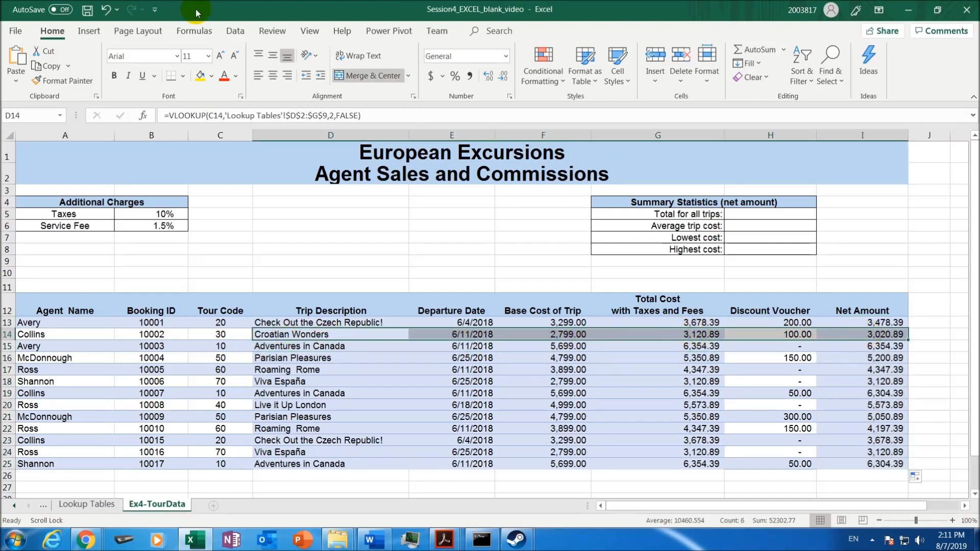
{"action": "left_click", "coordinate": [212, 80]}
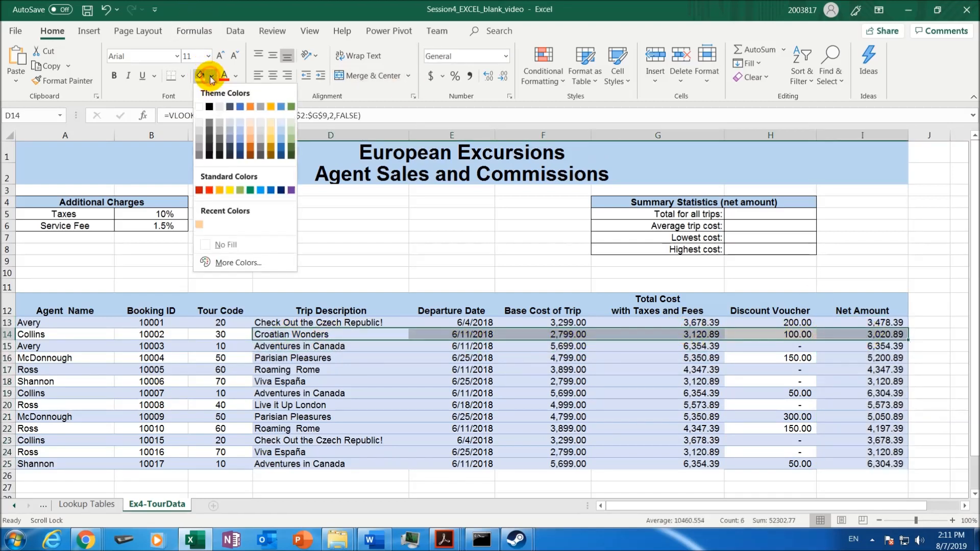
{"action": "left_click", "coordinate": [233, 238]}
{"action": "left_click_drag", "start_coordinate": [306, 359], "coordinate": [846, 356]}
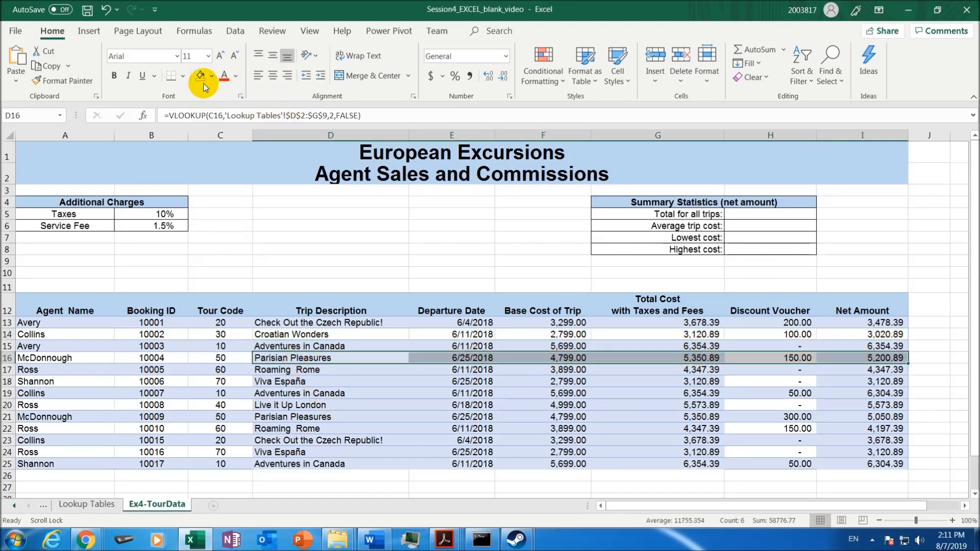
{"action": "left_click_drag", "start_coordinate": [290, 371], "coordinate": [904, 384]}
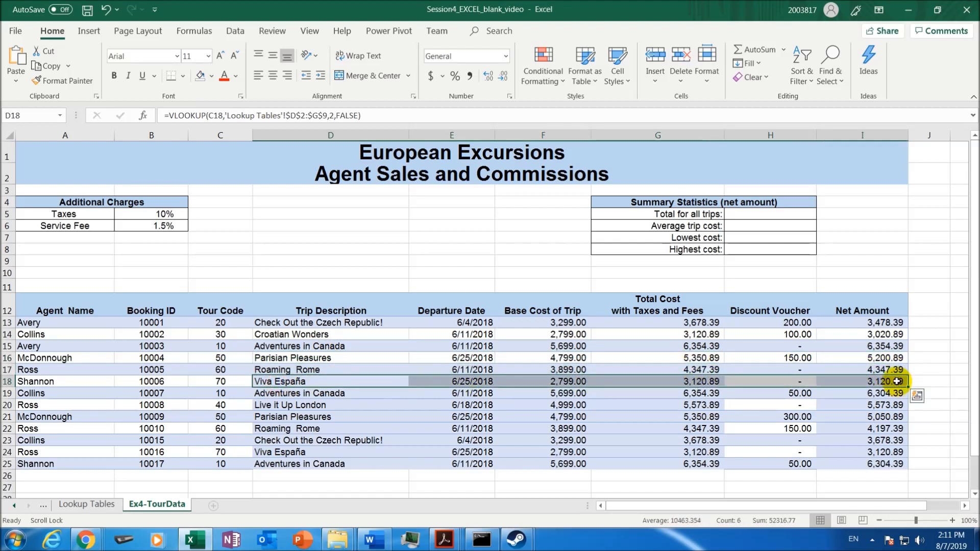
{"action": "left_click", "coordinate": [198, 76]}
{"action": "left_click_drag", "start_coordinate": [269, 404], "coordinate": [865, 401]}
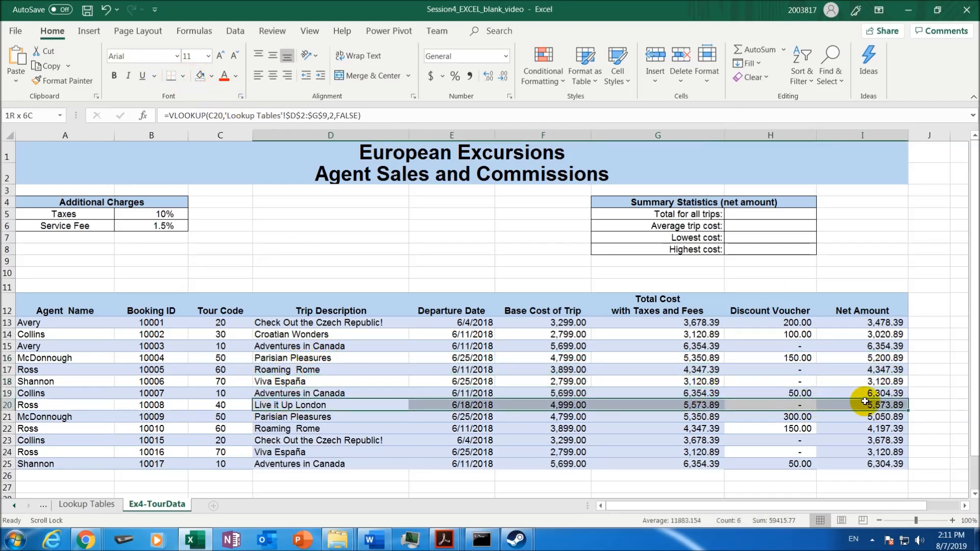
{"action": "left_click", "coordinate": [198, 75]}
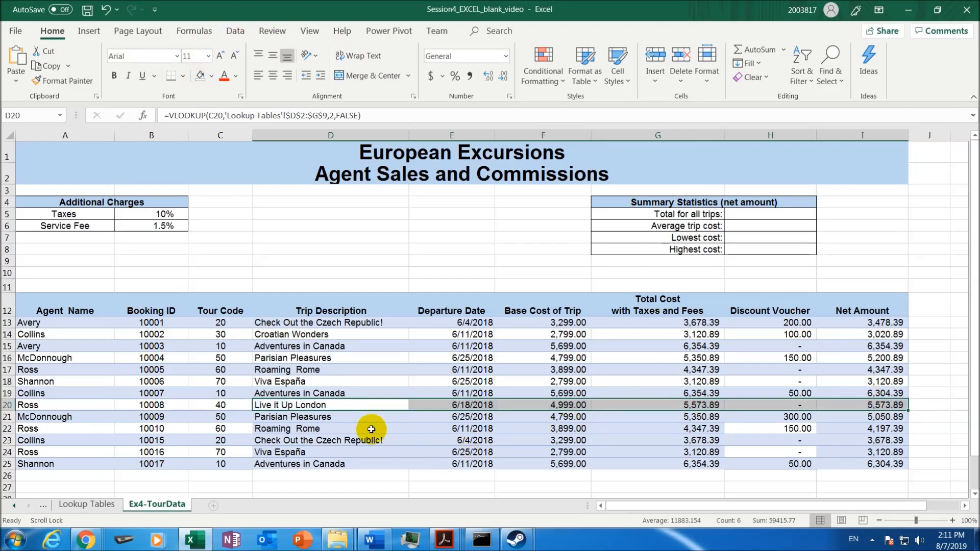
{"action": "left_click_drag", "start_coordinate": [374, 428], "coordinate": [891, 431]}
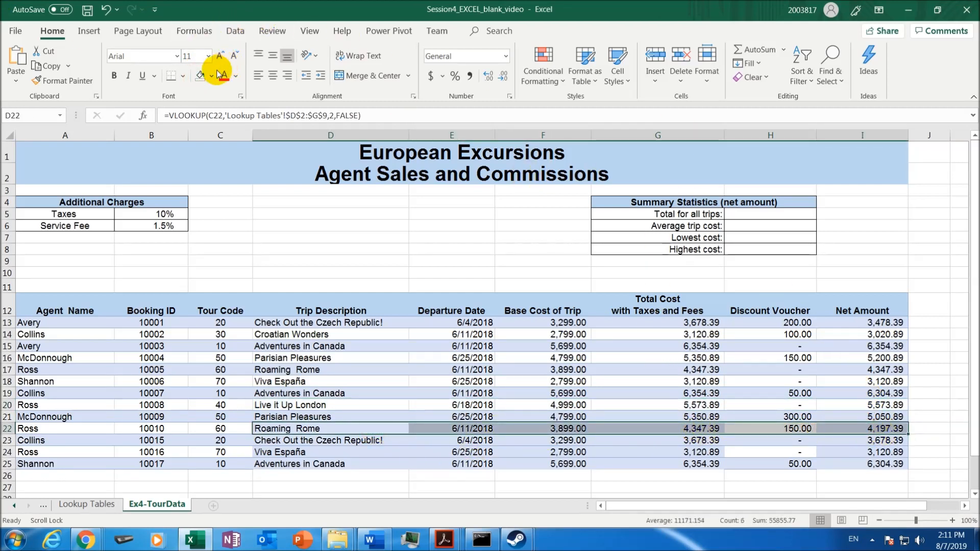
{"action": "left_click", "coordinate": [200, 75]}
{"action": "left_click_drag", "start_coordinate": [262, 452], "coordinate": [908, 454]}
{"action": "left_click", "coordinate": [200, 75]}
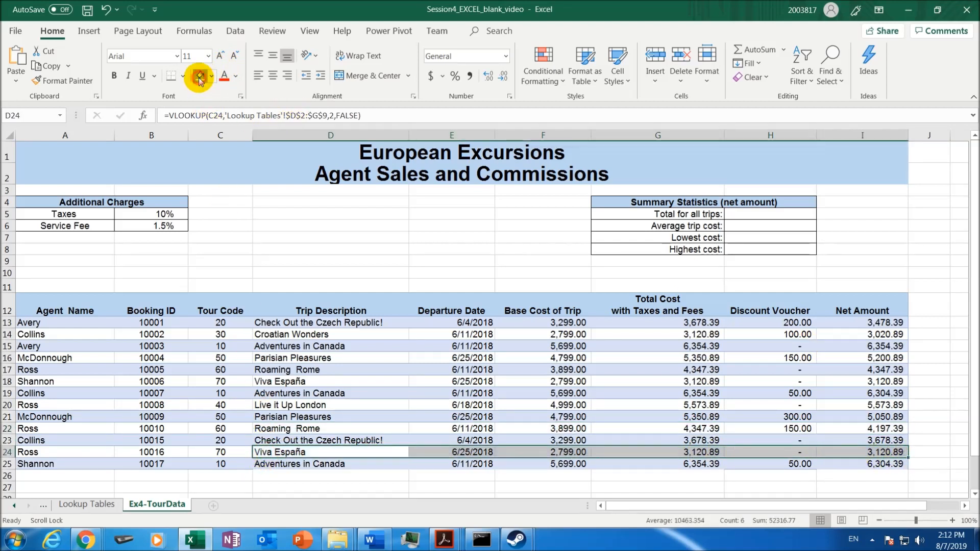
{"action": "left_click", "coordinate": [653, 298]}
- Calculate the total for all trips in H5 with =SUM(I13:I25)
{"action": "left_click", "coordinate": [755, 214]}
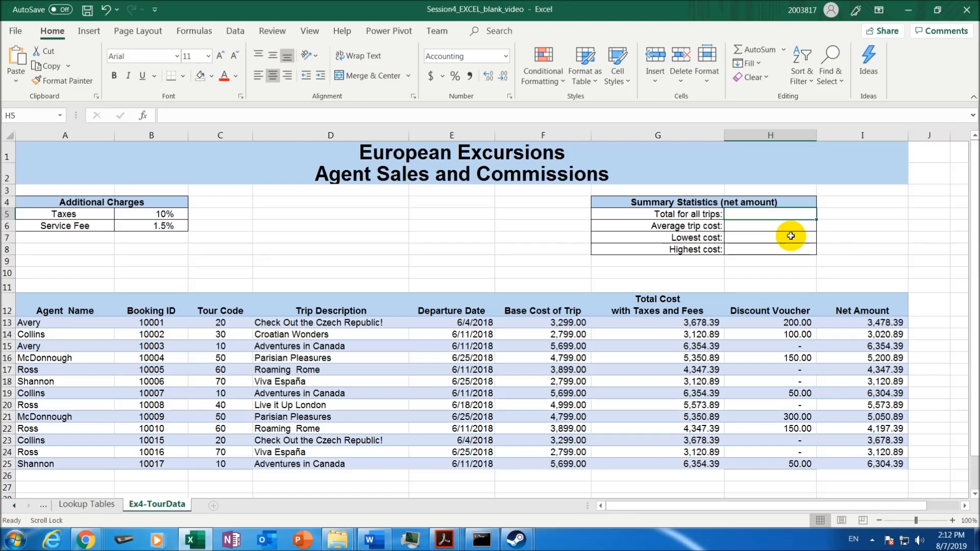
{"action": "type", "text": "="}
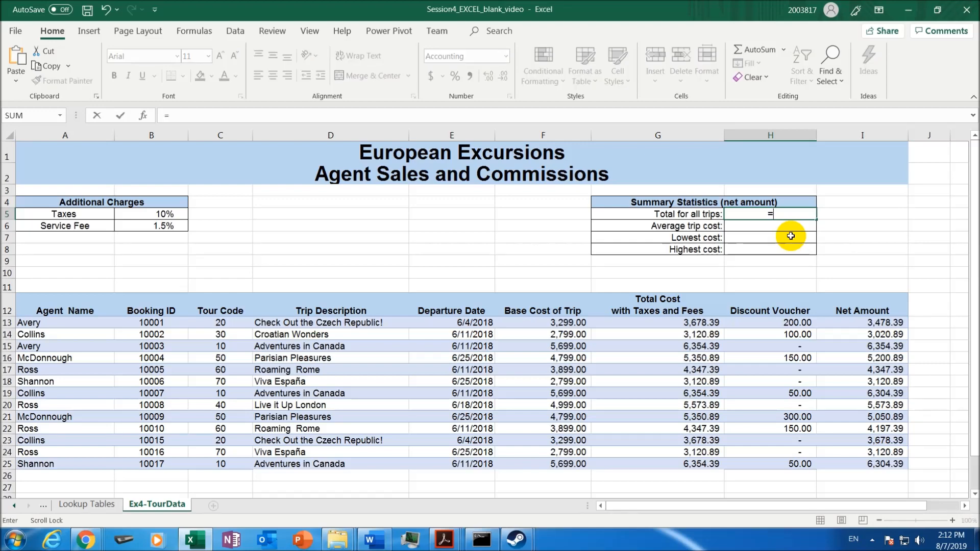
{"action": "type", "text": "SU"}
{"action": "key", "text": "BackSpace"}
{"action": "type", "text": "U"}
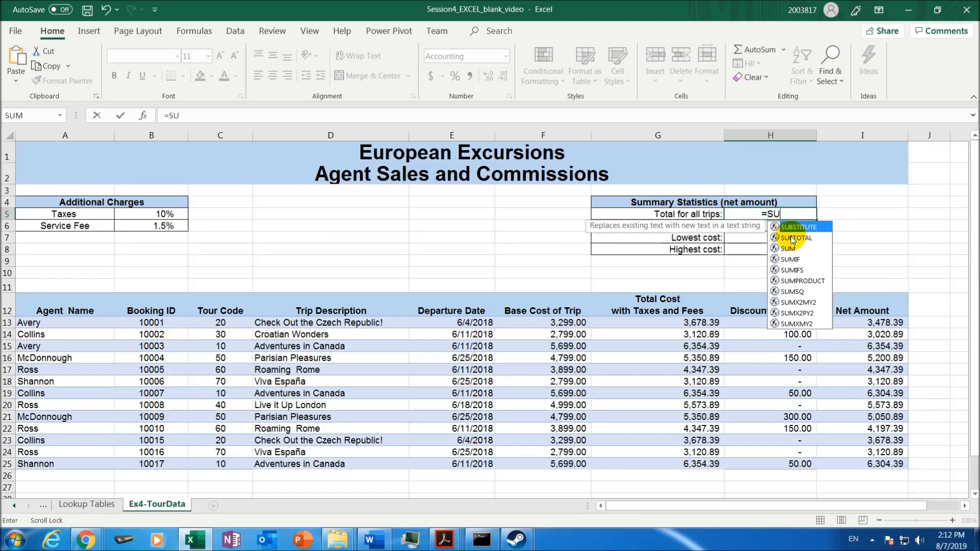
{"action": "type", "text": "M("}
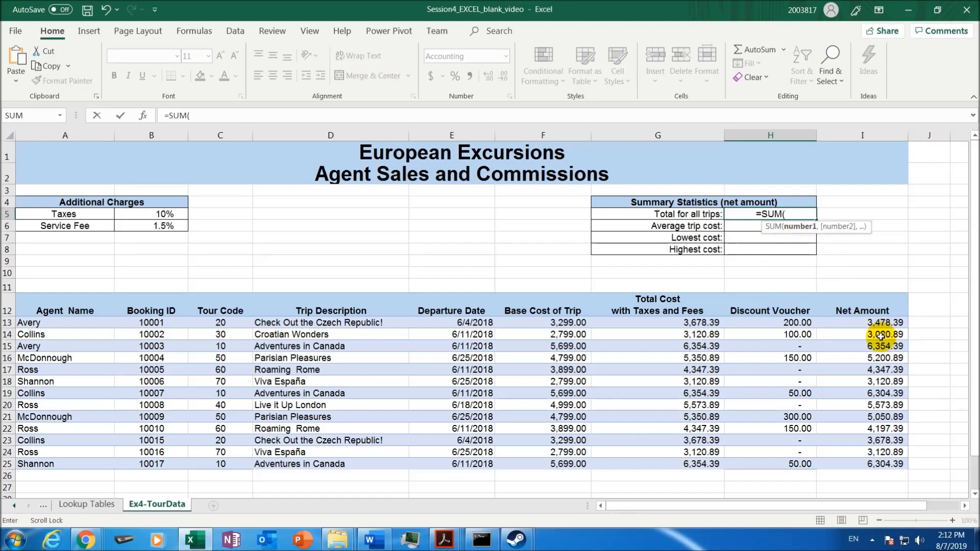
{"action": "left_click_drag", "start_coordinate": [874, 327], "coordinate": [887, 464]}
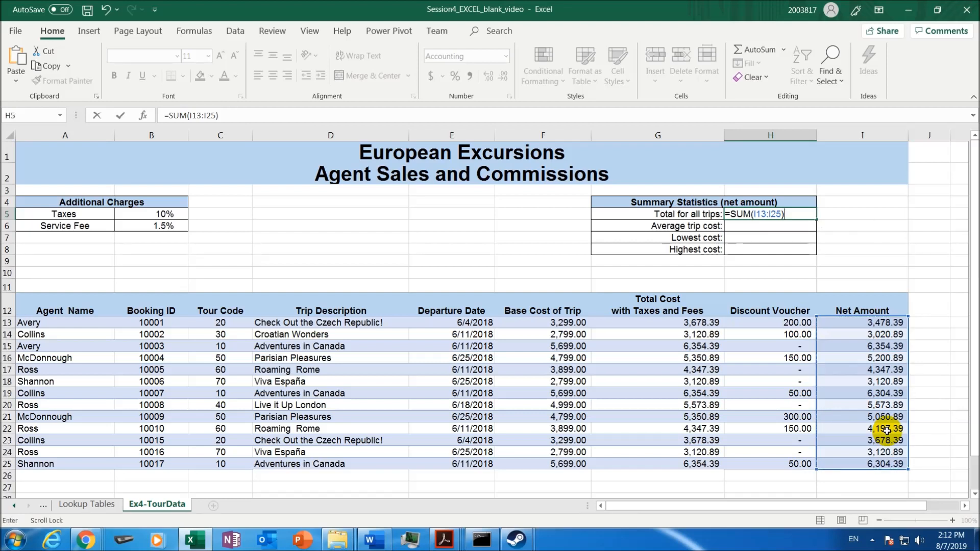
{"action": "key", "text": "Return"}
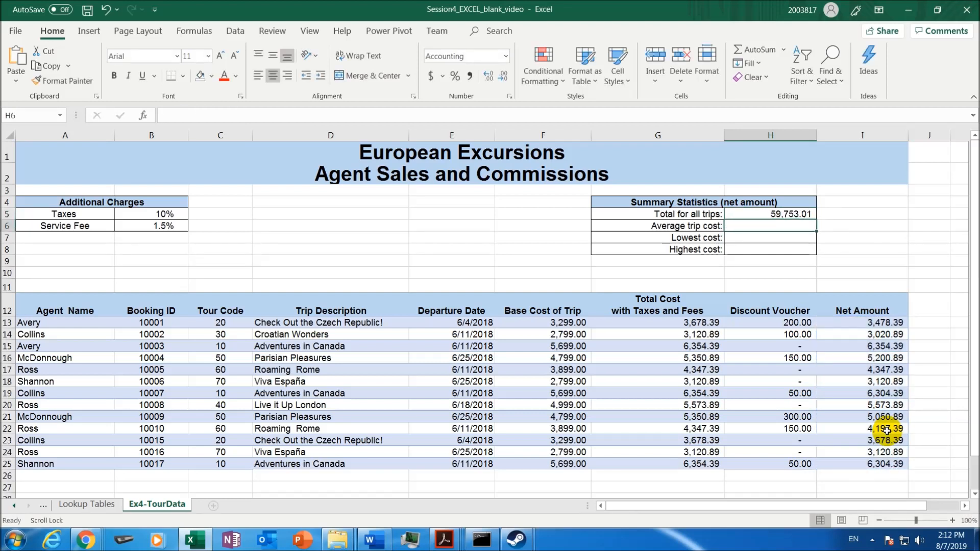
- Calculate the average trip cost in H6 with =AVERAGE(I13:I25)
{"action": "type", "text": "="}
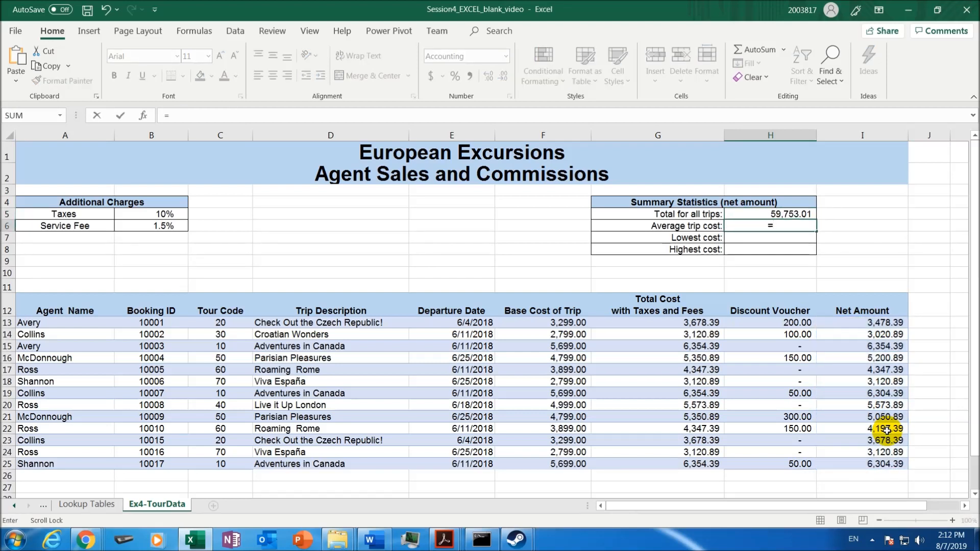
{"action": "type", "text": "A"}
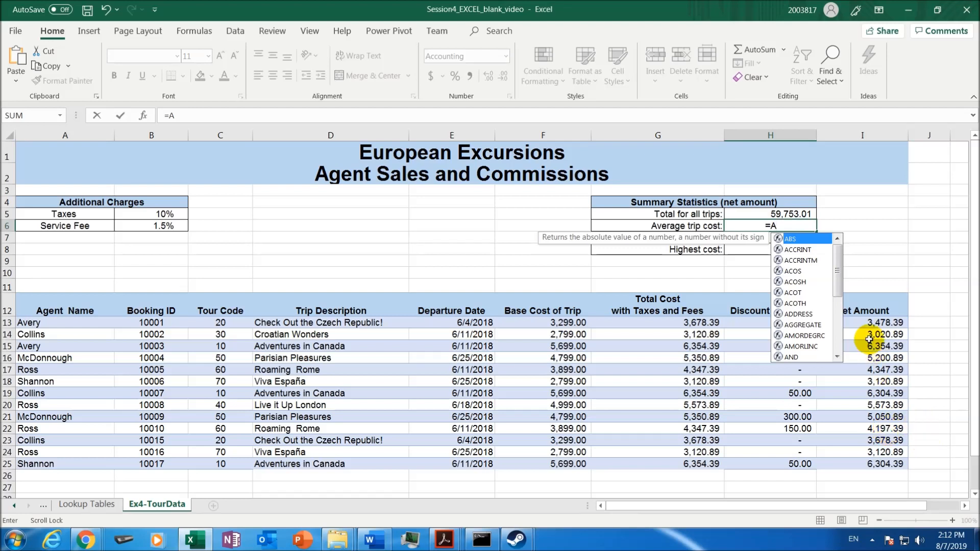
{"action": "left_click_drag", "start_coordinate": [841, 280], "coordinate": [835, 330]}
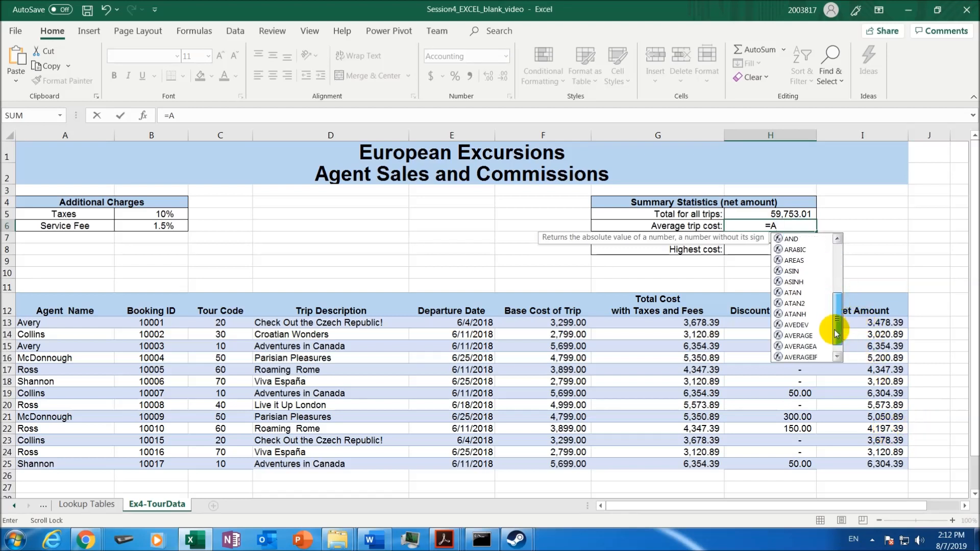
{"action": "left_click", "coordinate": [805, 334]}
{"action": "double_click", "coordinate": [806, 335]}
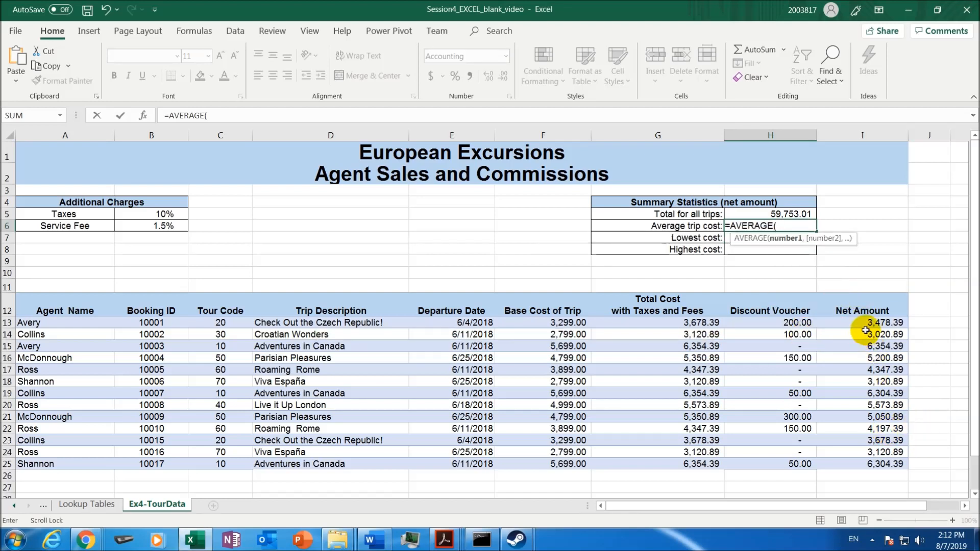
{"action": "left_click_drag", "start_coordinate": [868, 322], "coordinate": [867, 463]}
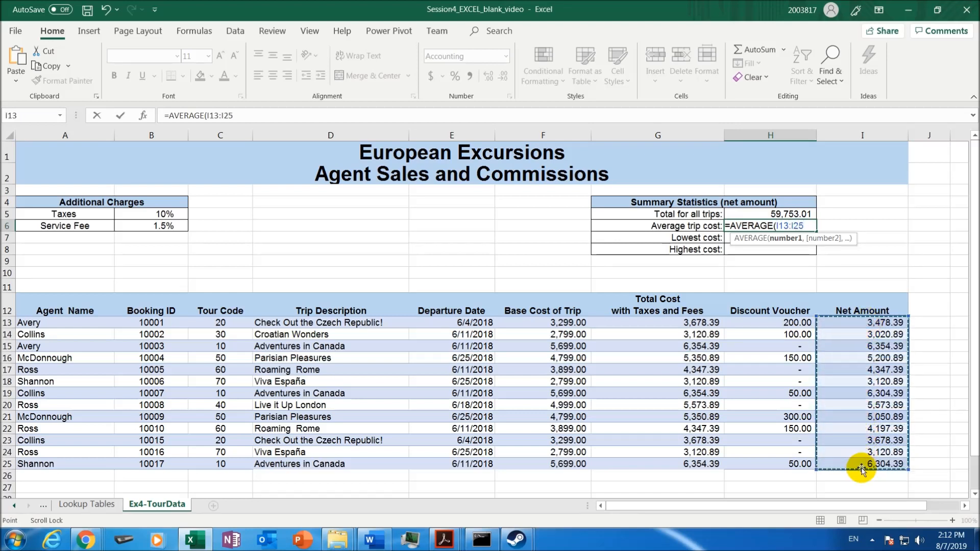
{"action": "type", "text": ")"}
{"action": "key", "text": "Return"}
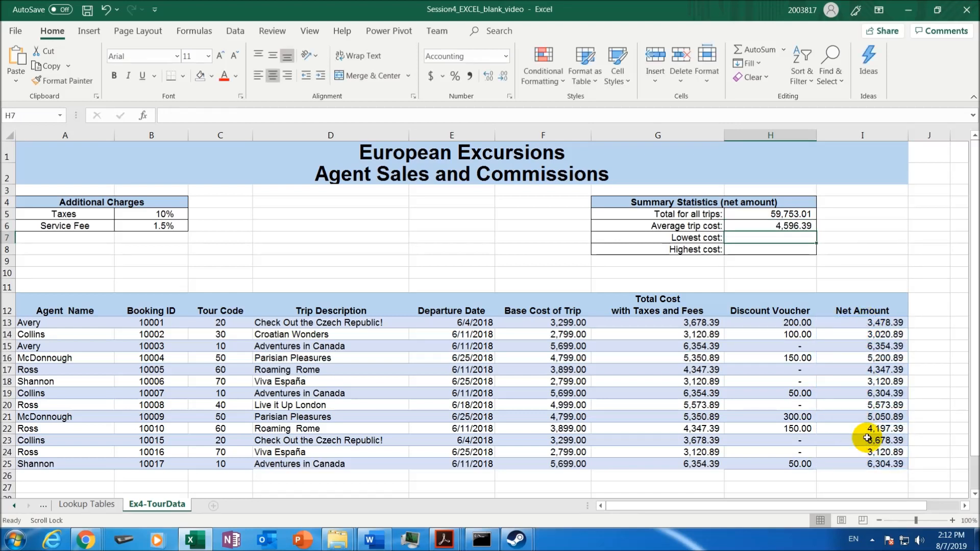
- Calculate the lowest trip cost in H7 with =MIN(I13:I25)
{"action": "type", "text": "="}
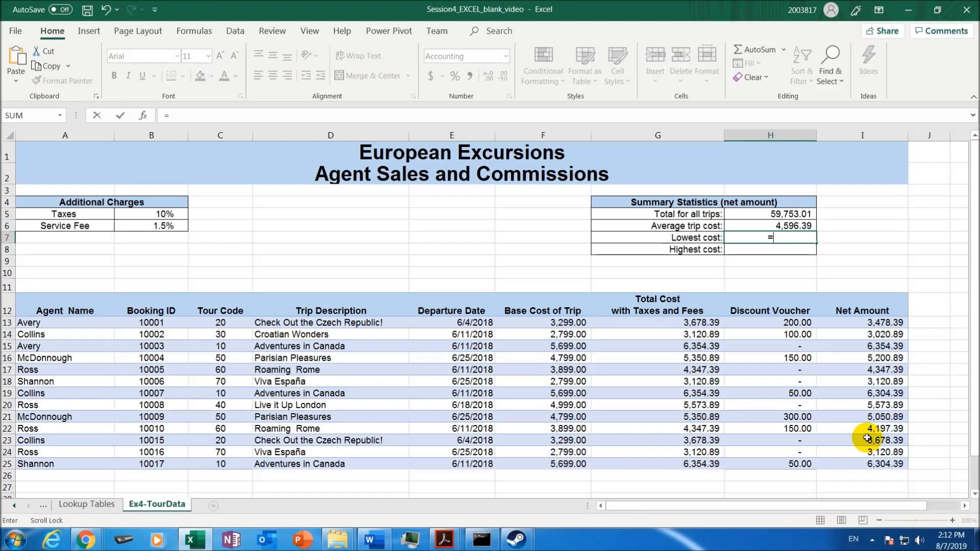
{"action": "type", "text": "M"}
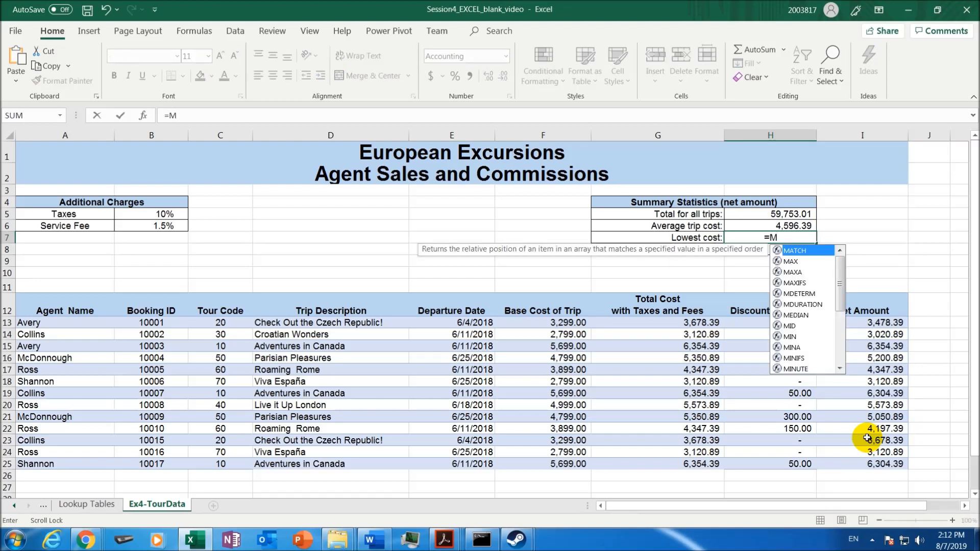
{"action": "type", "text": "IN"}
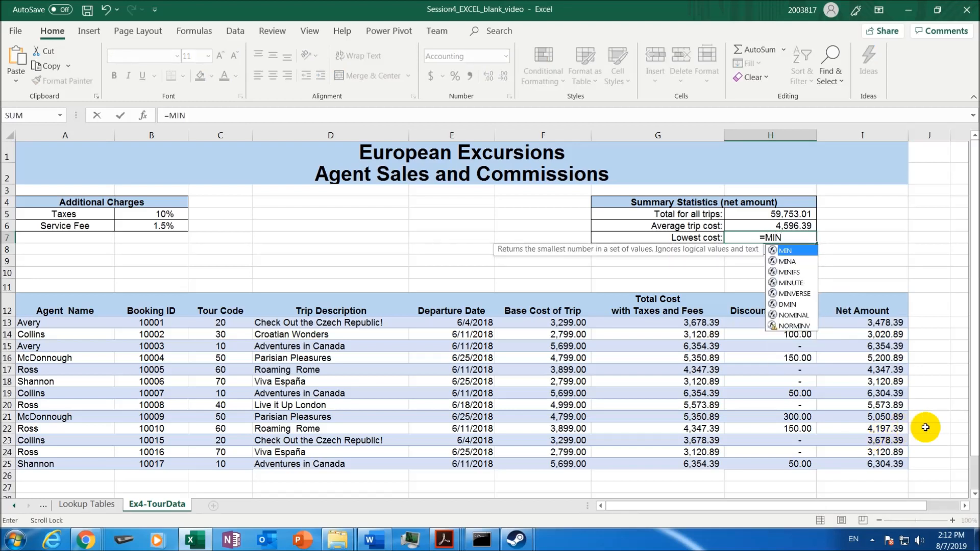
{"action": "double_click", "coordinate": [804, 248]}
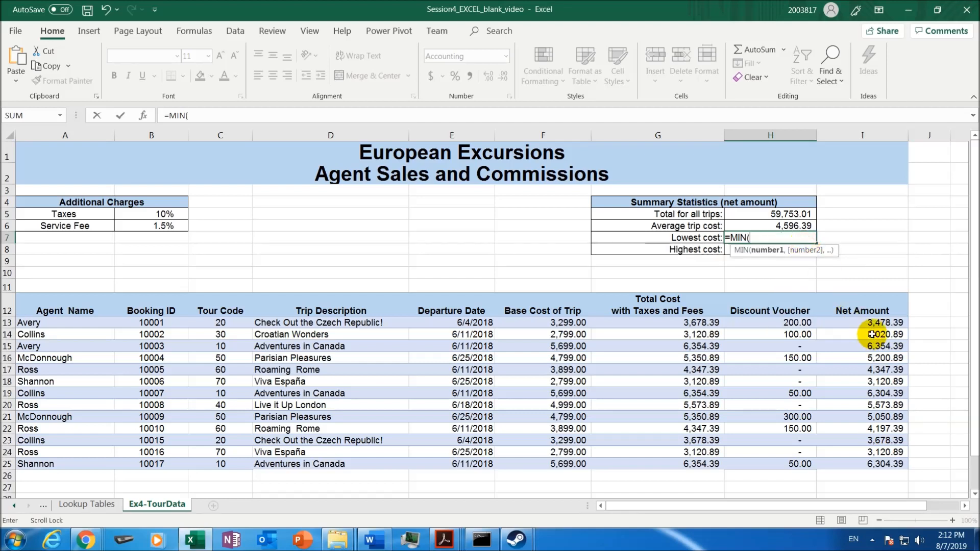
{"action": "left_click_drag", "start_coordinate": [872, 322], "coordinate": [868, 461]}
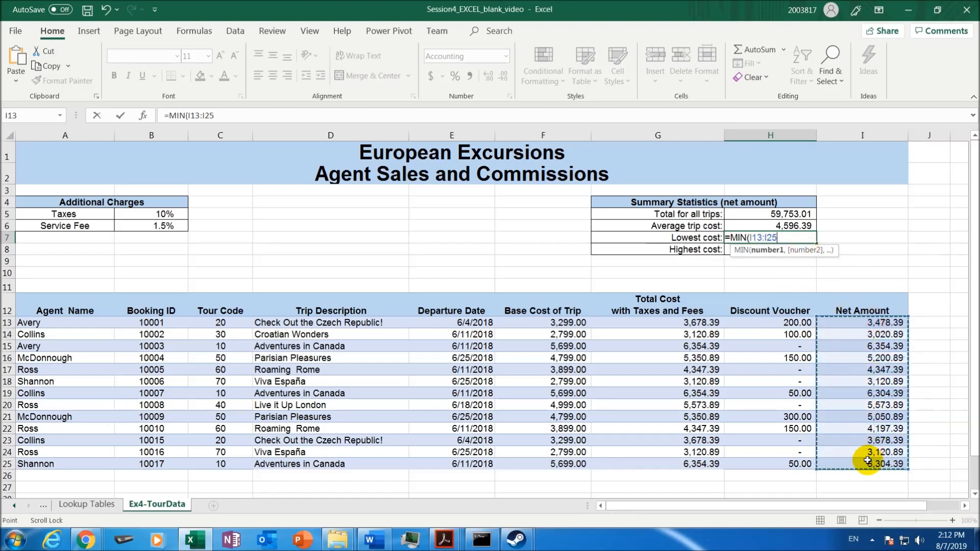
{"action": "key", "text": "Return"}
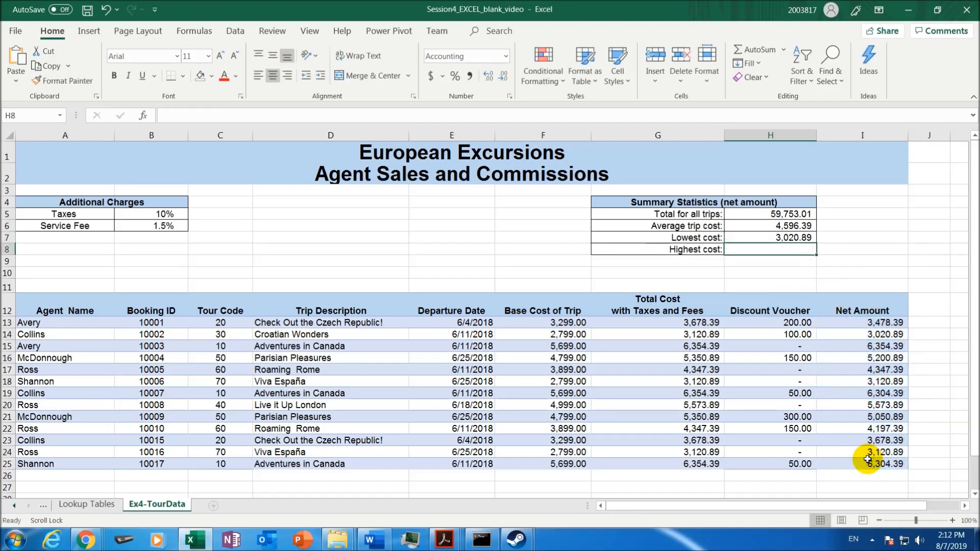
- Calculate the highest trip cost in H8 with =MAX(I13:I25)
{"action": "type", "text": "="}
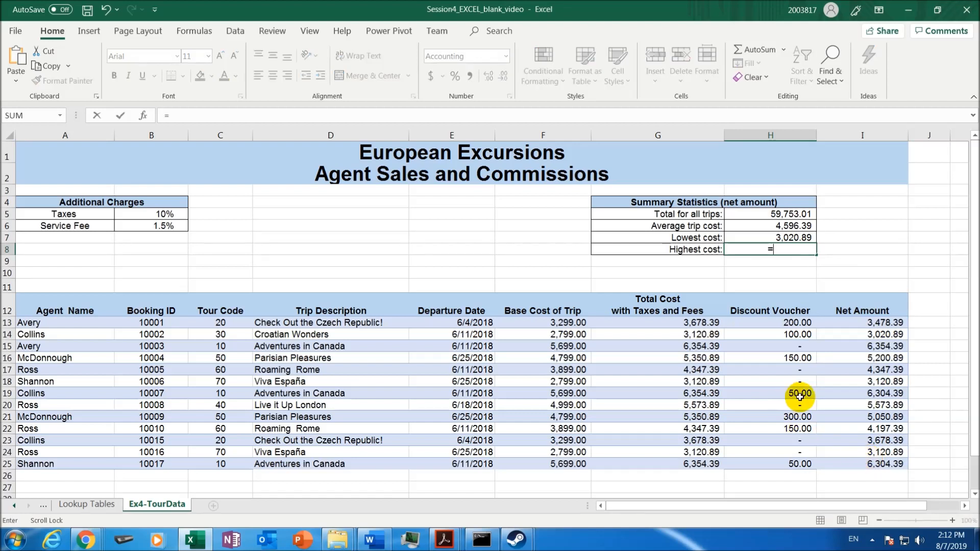
{"action": "type", "text": "M"}
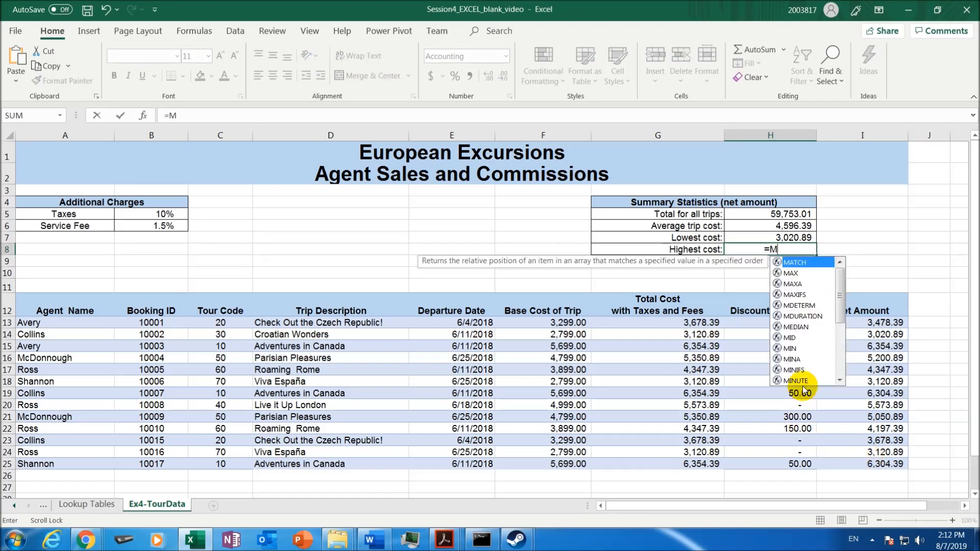
{"action": "double_click", "coordinate": [790, 273]}
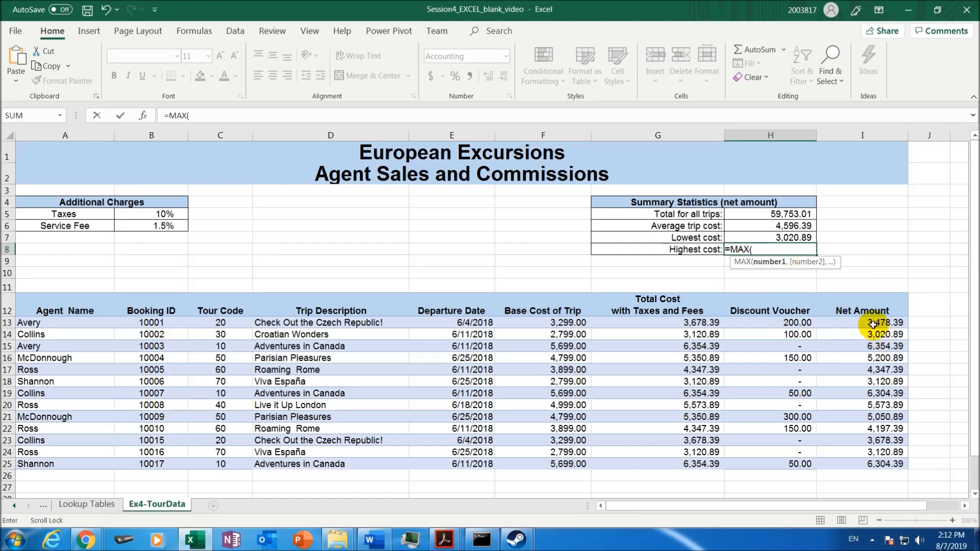
{"action": "left_click_drag", "start_coordinate": [872, 323], "coordinate": [871, 461]}
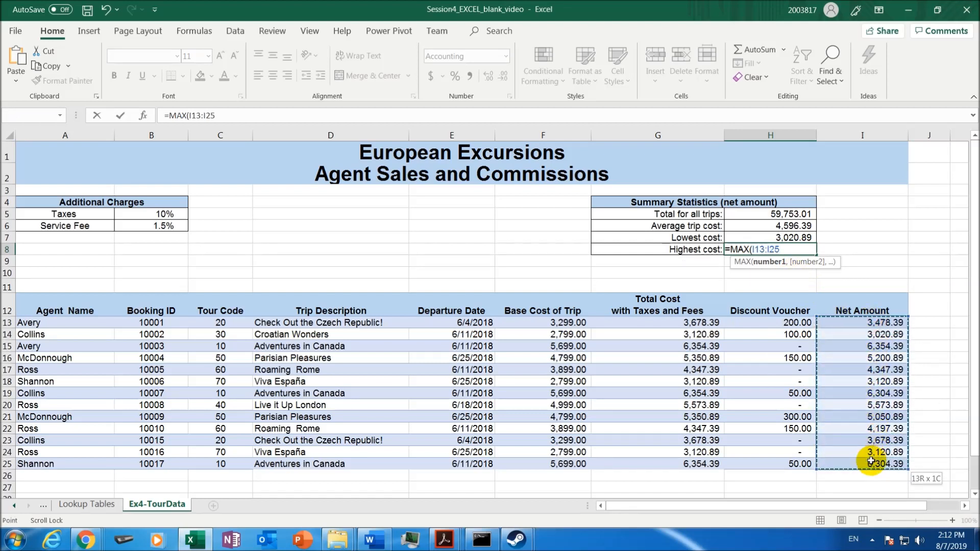
{"action": "type", "text": ")"}
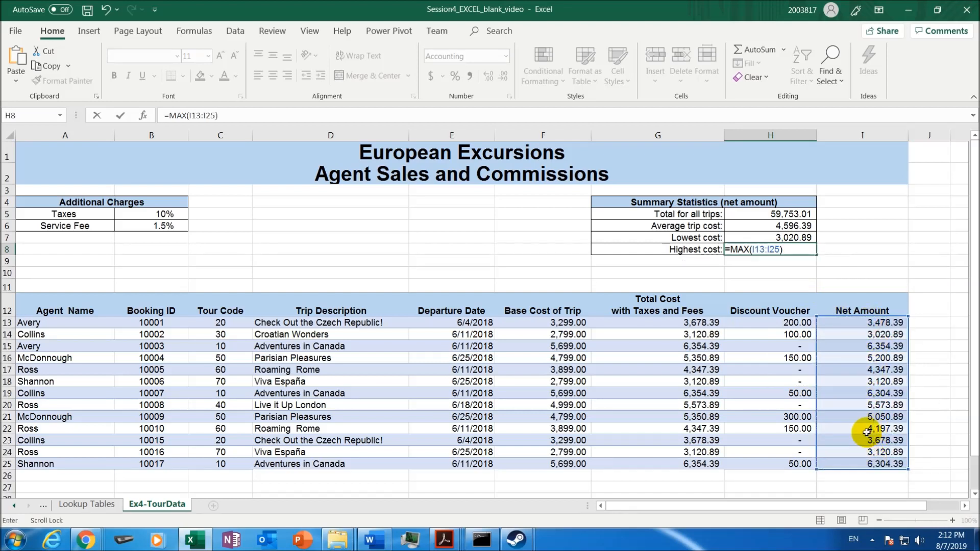
{"action": "key", "text": "Return"}
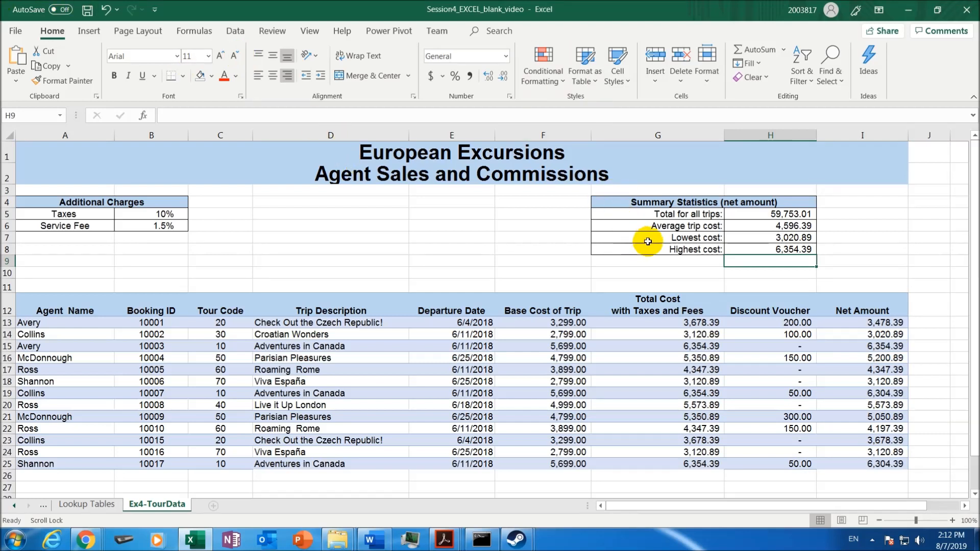
{"action": "left_click", "coordinate": [646, 276]}
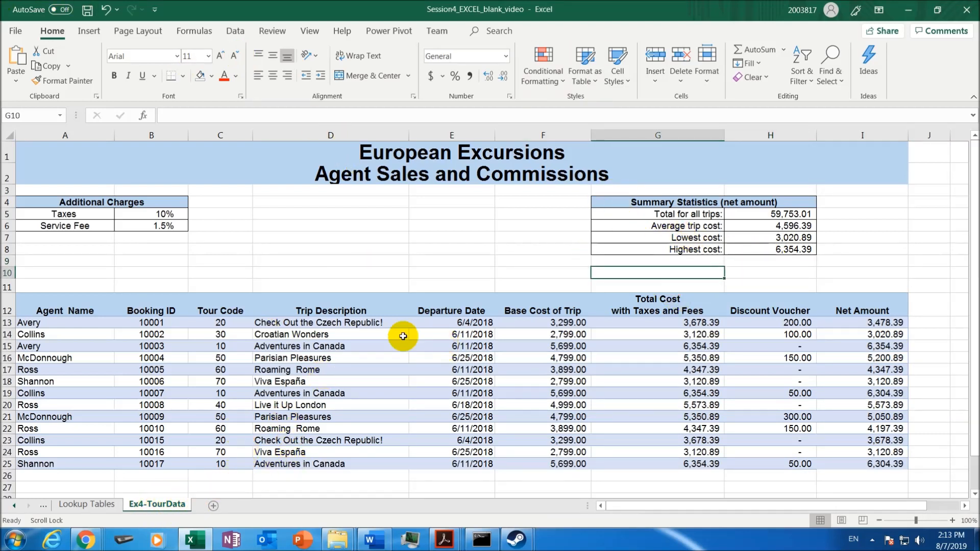
- Review the VLOOKUP formula in D13 and the total and average formulas in H5 and H6
{"action": "double_click", "coordinate": [344, 322]}
{"action": "key", "text": "Return"}
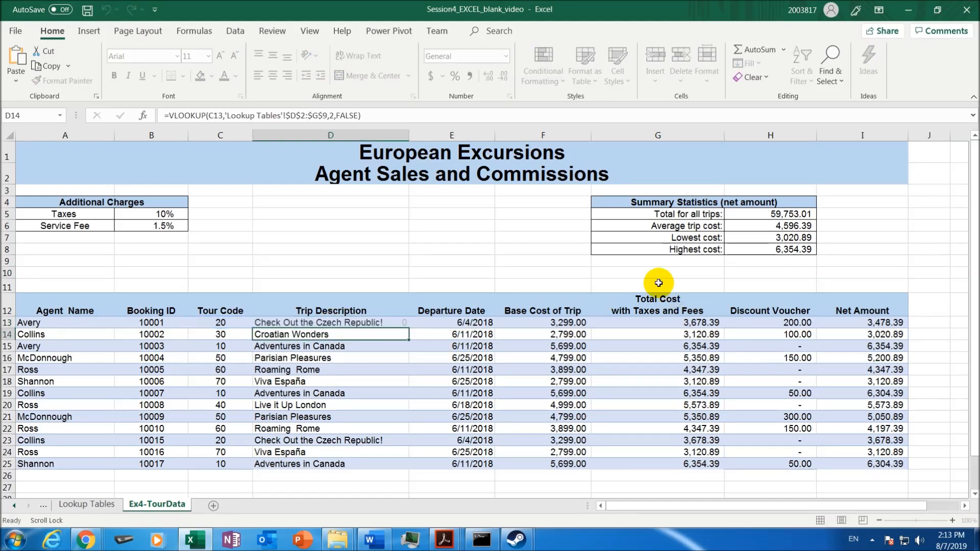
{"action": "left_click", "coordinate": [773, 218]}
{"action": "left_click", "coordinate": [772, 225]}
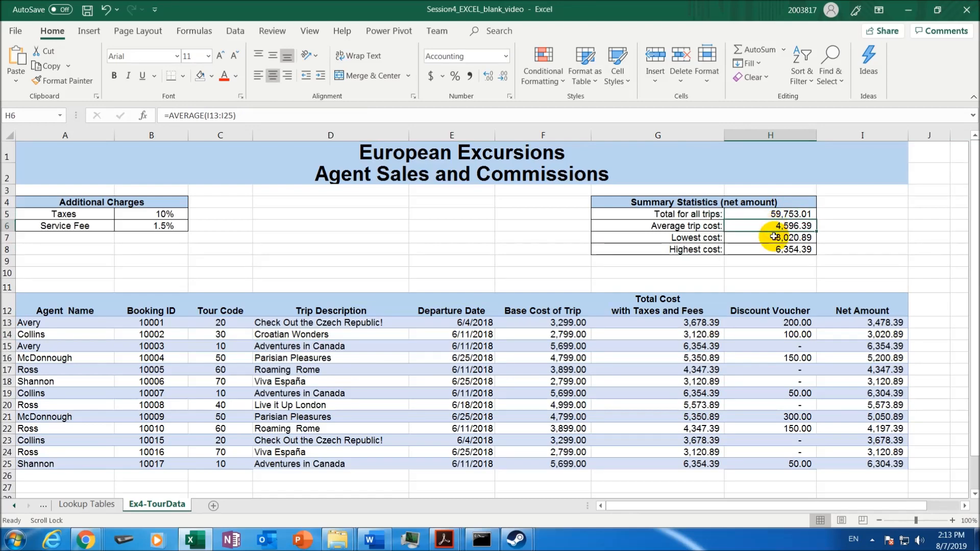